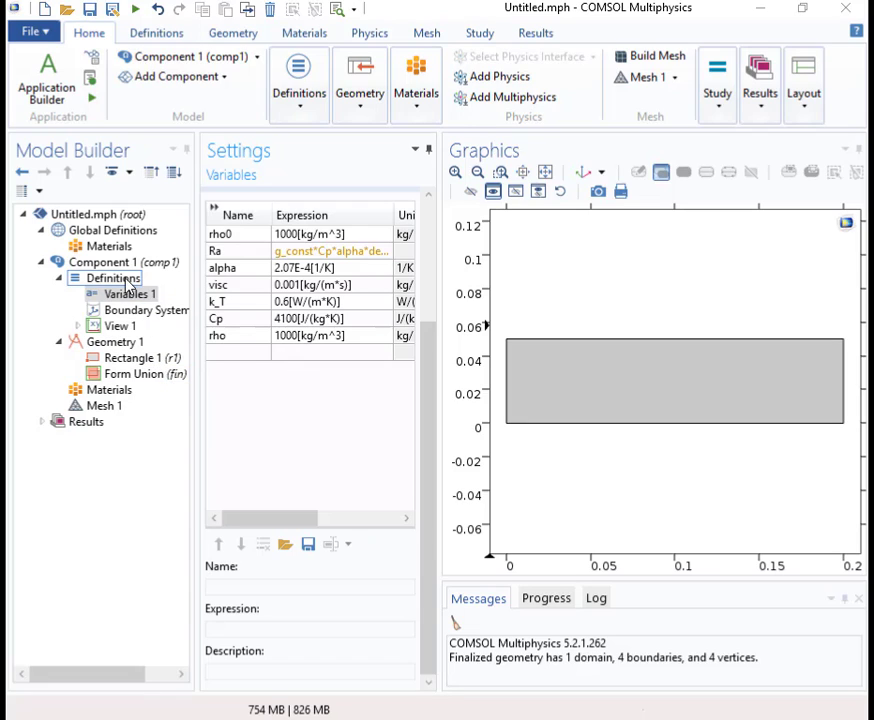
click(110, 229)
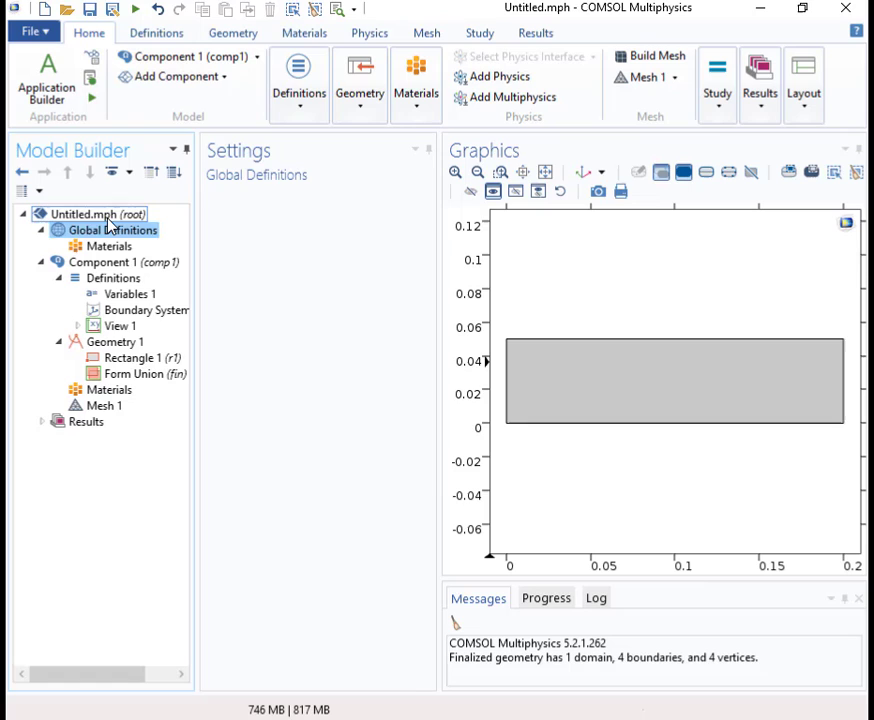
click(107, 217)
right_click(108, 222)
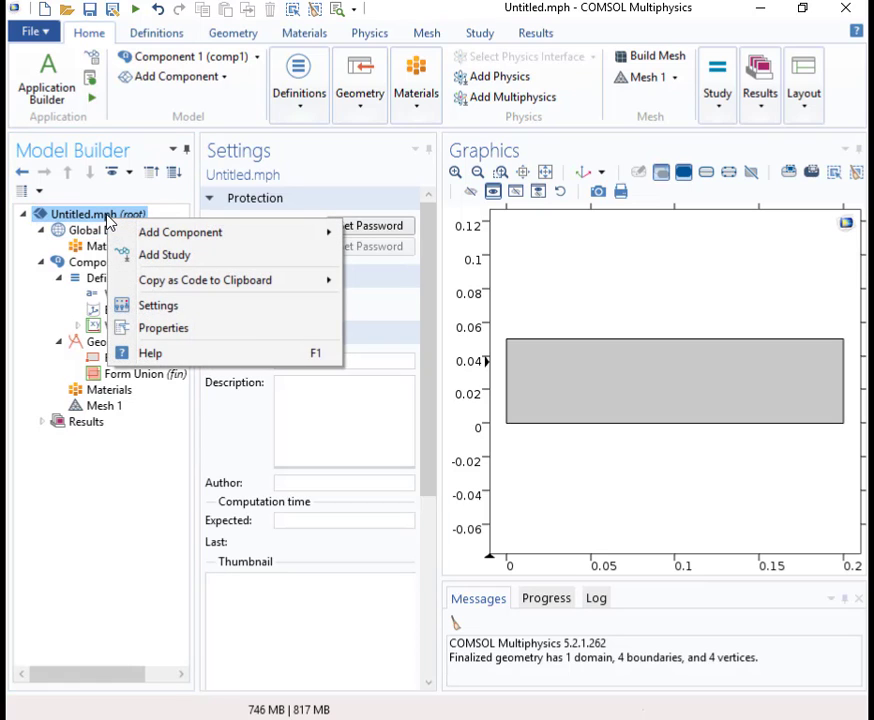
- Add the Laminar Flow interface from the Non-Isothermal Flow physics to Component 1
click(89, 262)
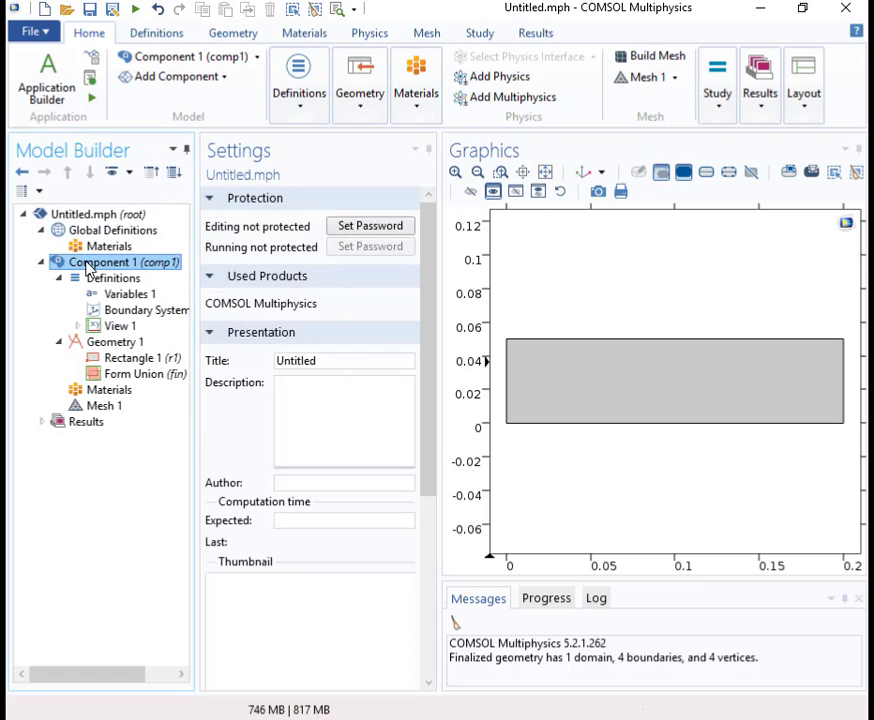
right_click(89, 266)
click(112, 275)
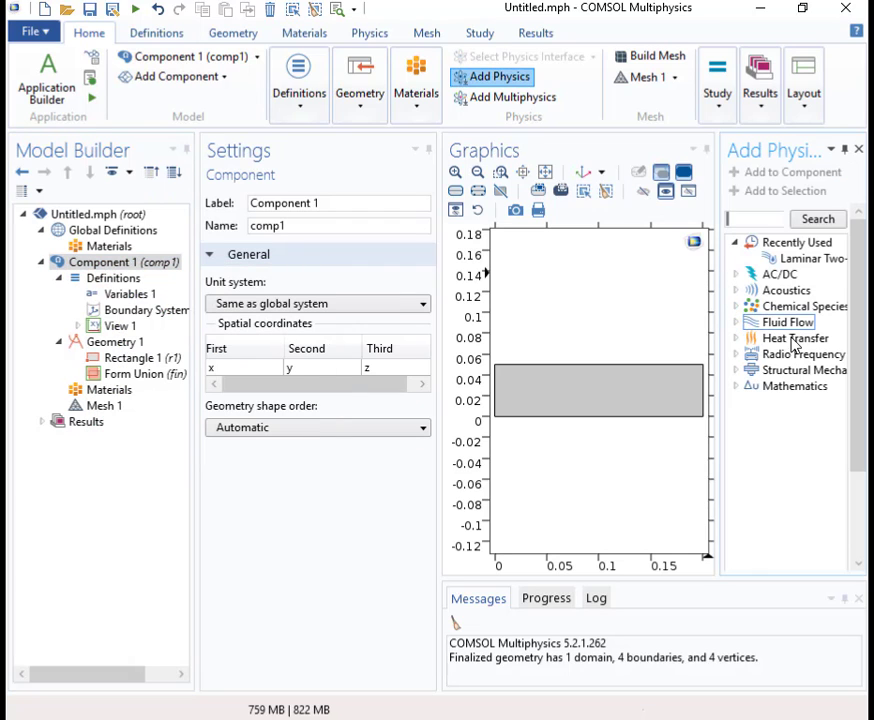
click(736, 323)
double_click(796, 402)
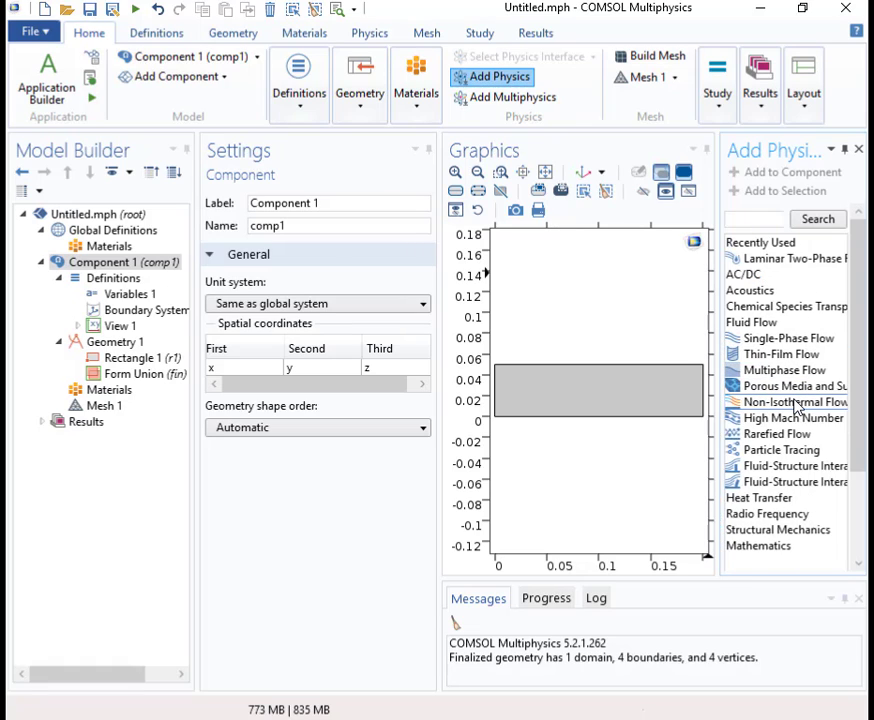
click(795, 418)
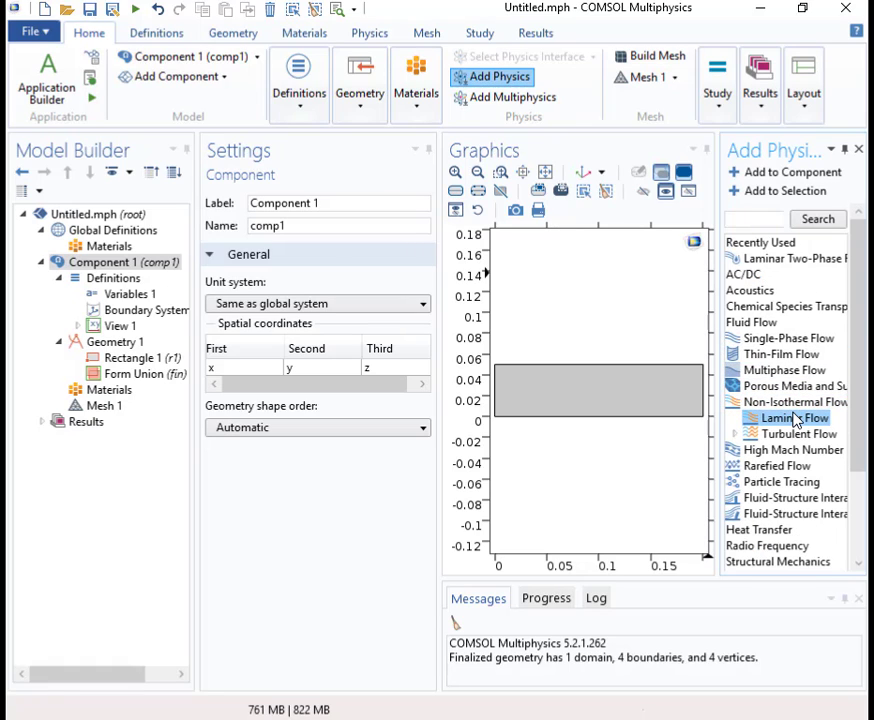
double_click(795, 418)
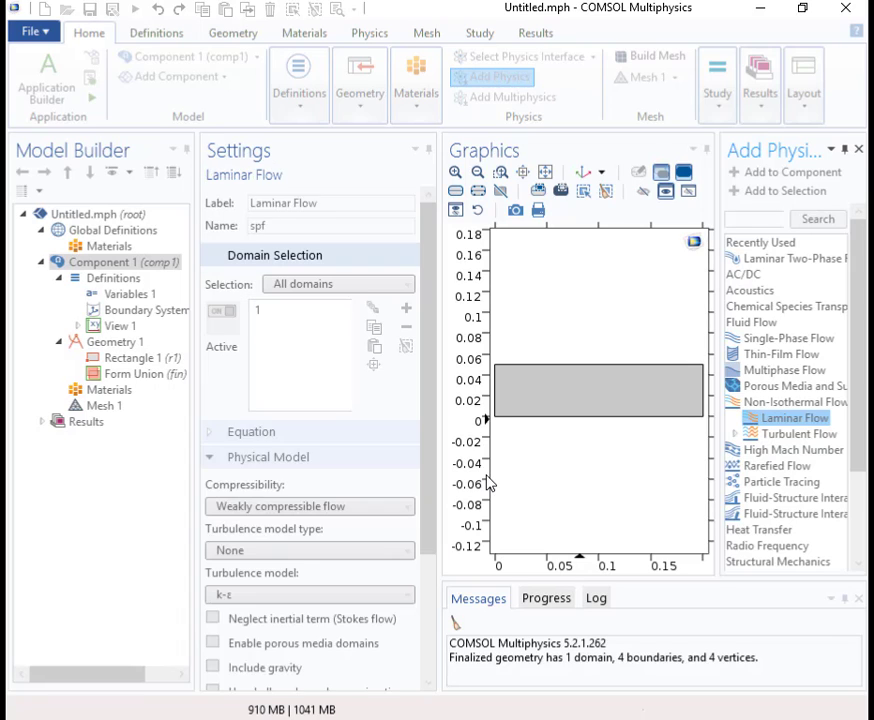
click(858, 150)
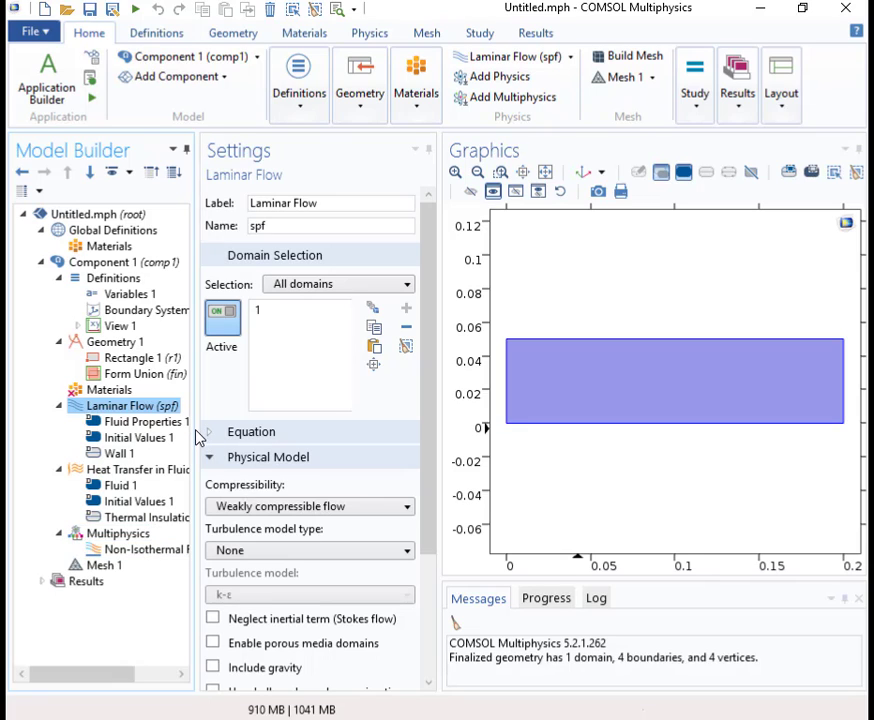
- Include gravity in the physical model of the Laminar Flow interface
drag(197, 437, 292, 406)
right_click(148, 392)
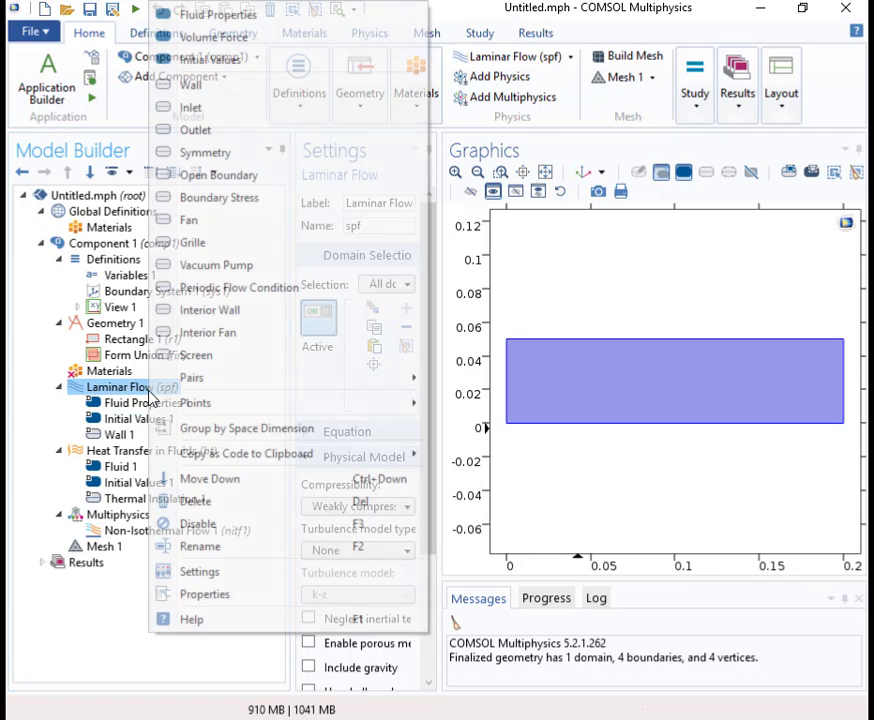
click(147, 396)
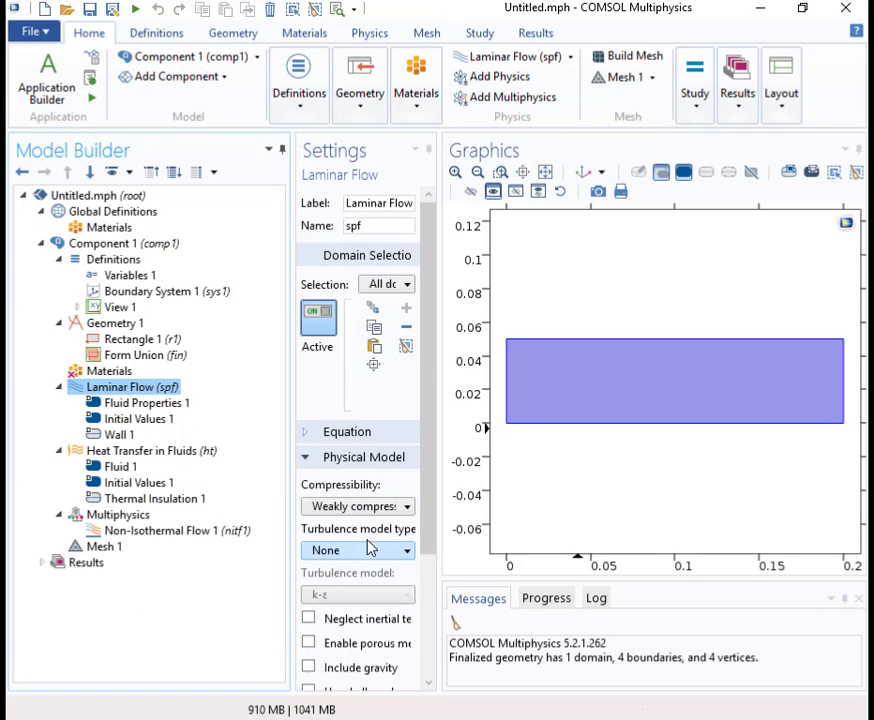
scroll(429, 465, down, 3)
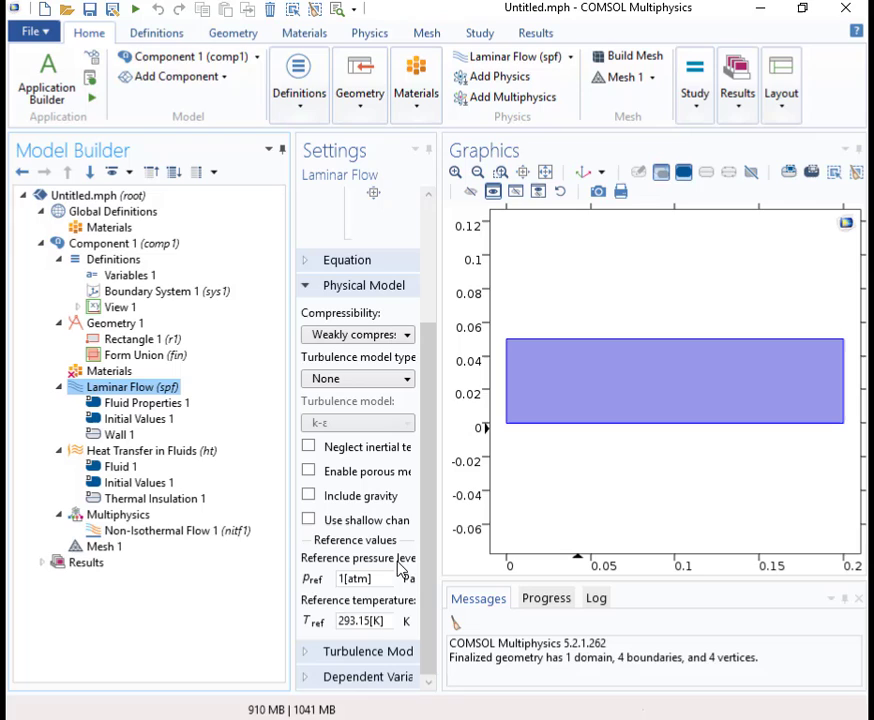
drag(292, 490, 230, 502)
click(245, 496)
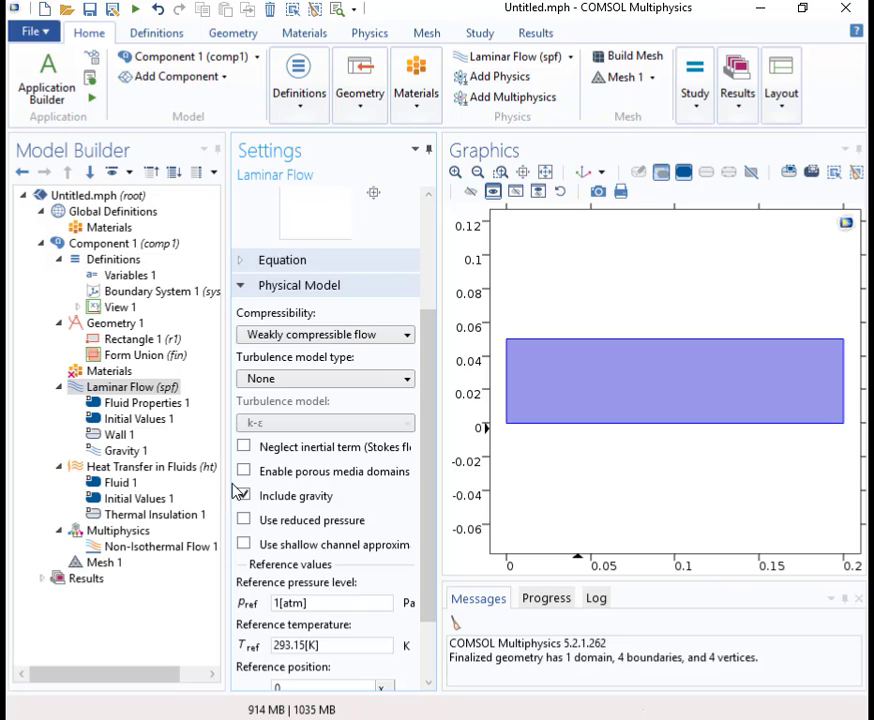
- Add a Pressure Point Constraint to Laminar Flow and apply it to the rectangle's upper-left corner point
drag(241, 489, 277, 488)
right_click(122, 390)
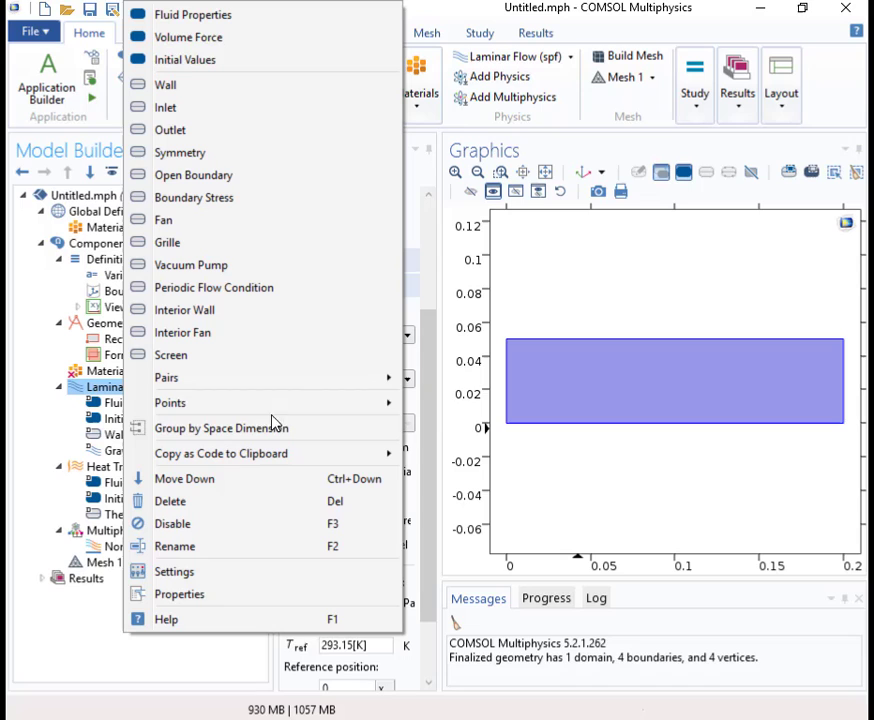
mouse_move(289, 404)
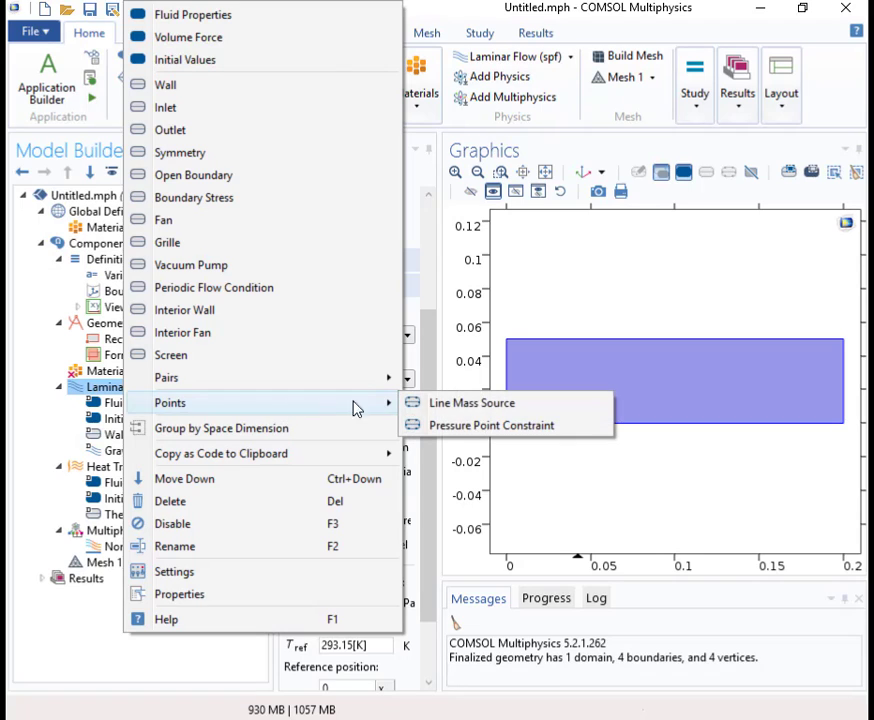
click(462, 433)
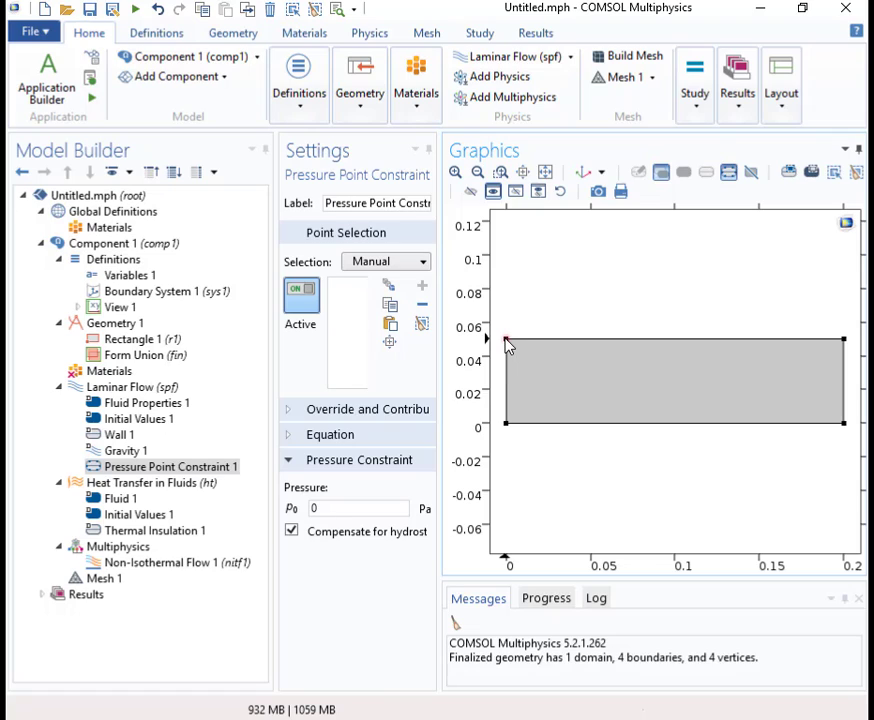
click(506, 340)
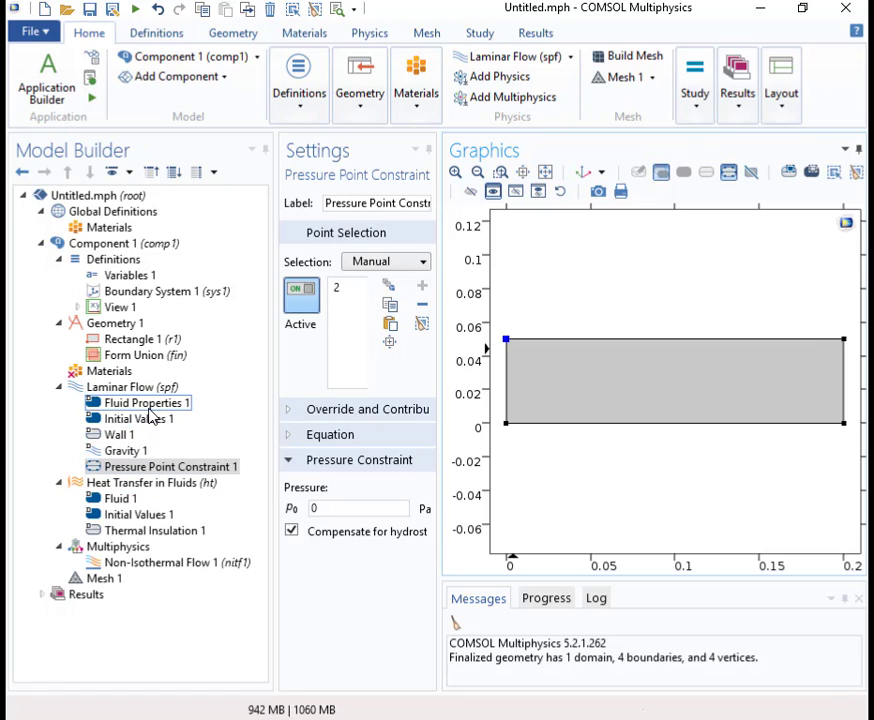
- Add the built-in material Water, liquid to the component
click(102, 371)
right_click(101, 372)
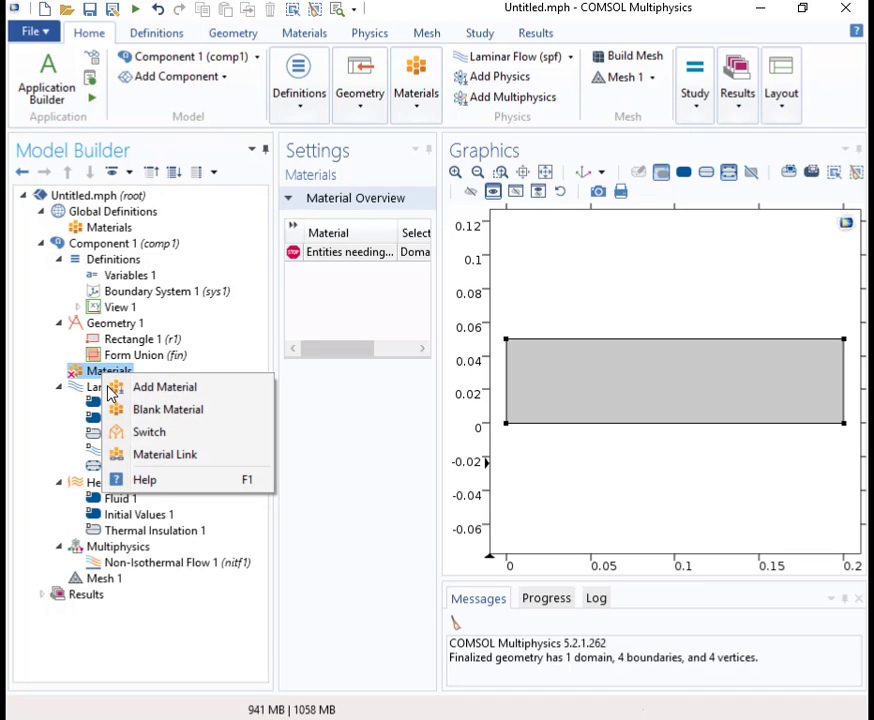
click(128, 388)
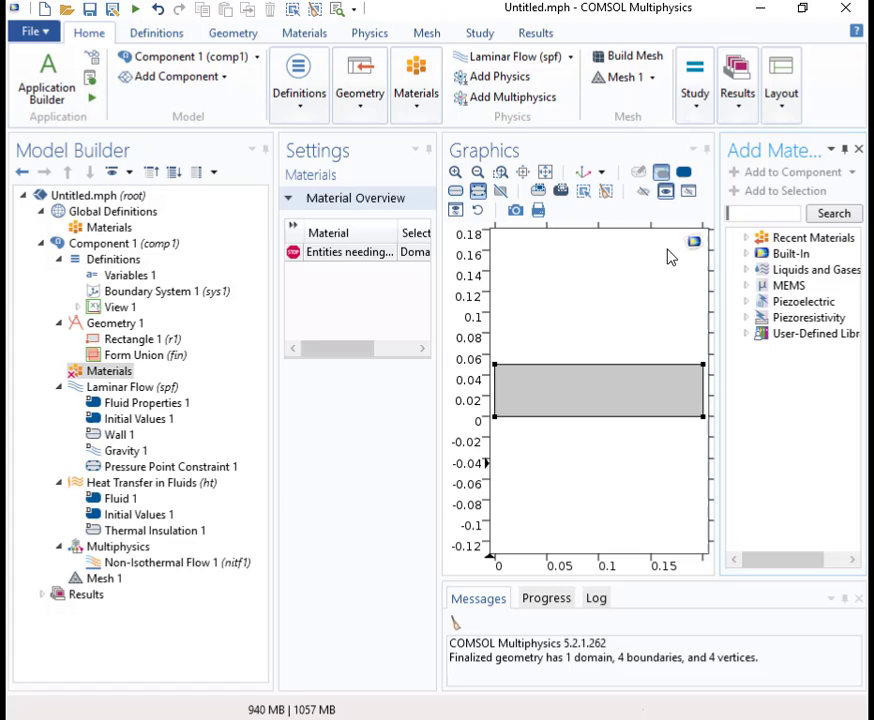
click(745, 254)
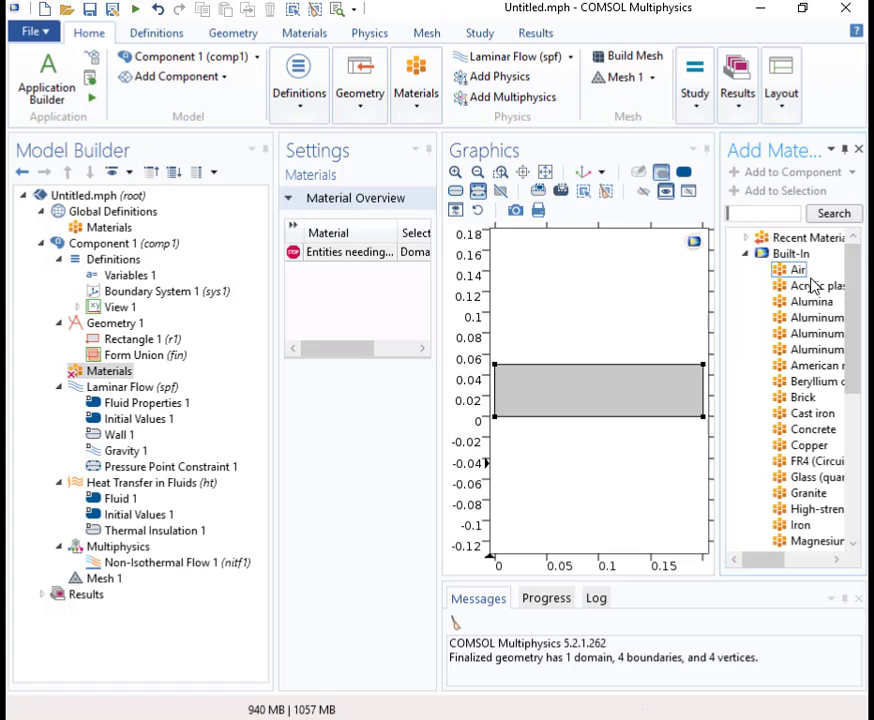
scroll(845, 297, down, 1)
scroll(829, 440, down, 5)
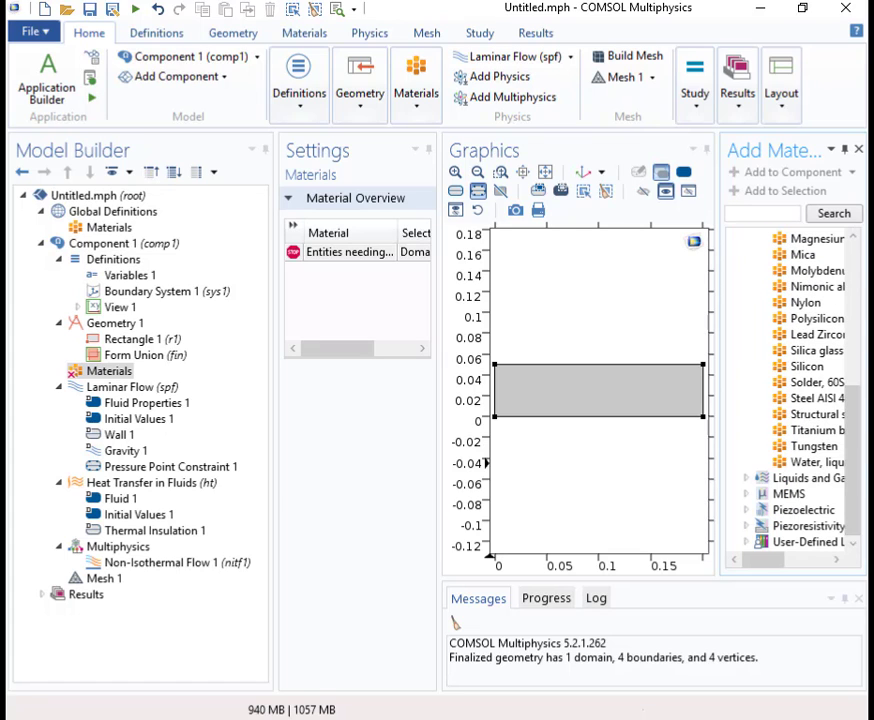
double_click(829, 462)
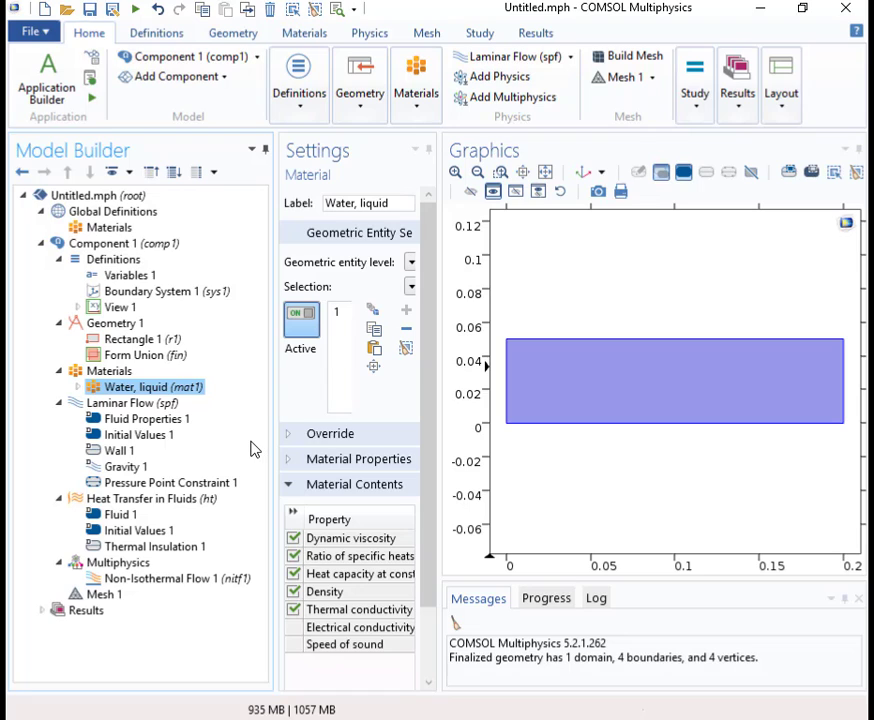
- Examine the property sources in Laminar Flow's Fluid Properties 1 and in Fluid 1 of Heat Transfer in Fluids
click(146, 419)
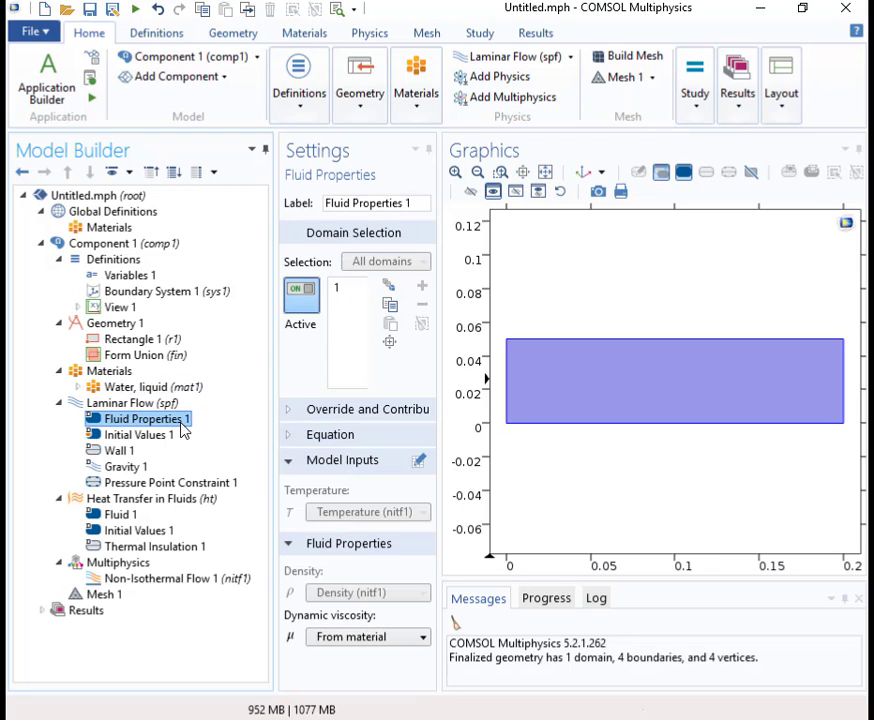
click(127, 501)
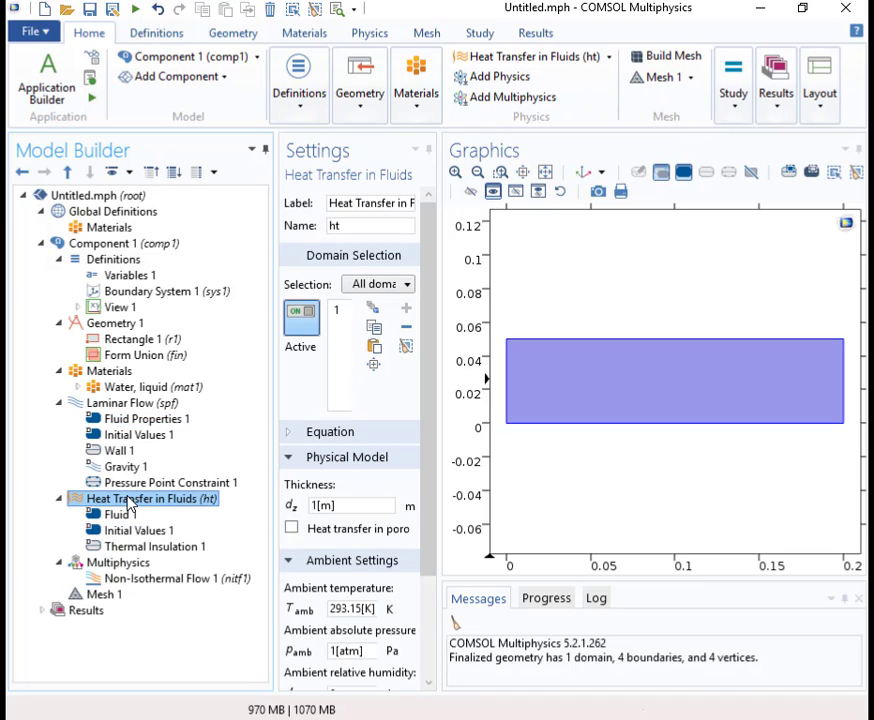
click(122, 514)
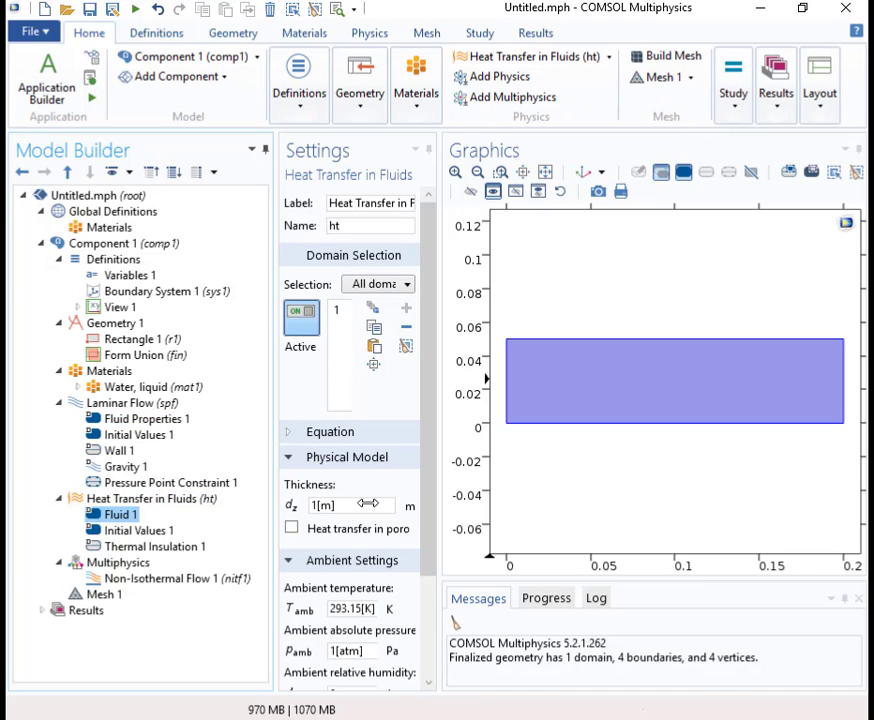
drag(432, 403, 421, 604)
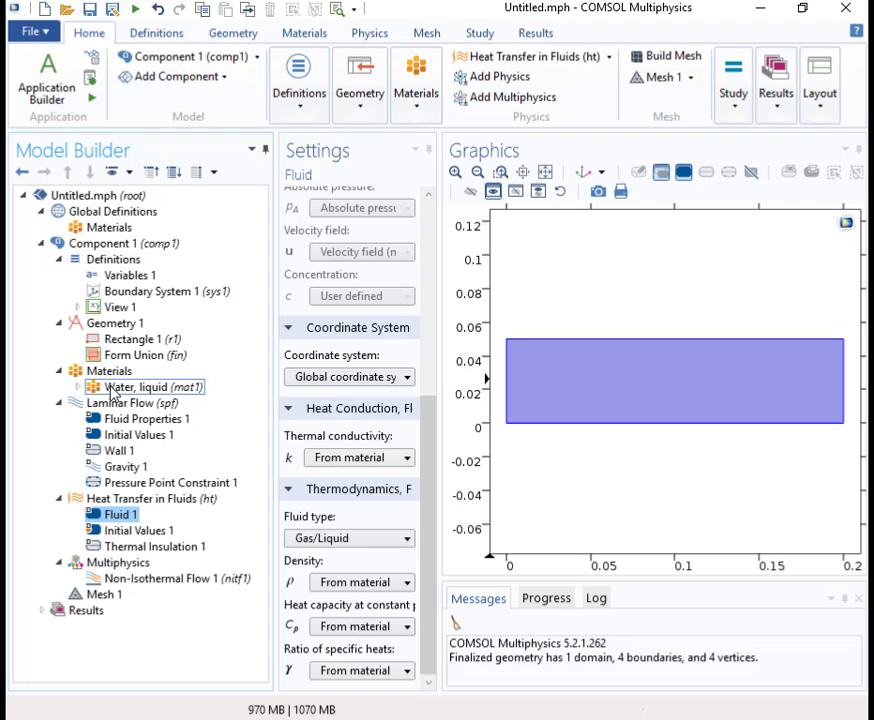
- Add two Temperature boundary conditions to the Heat Transfer in Fluids interface
click(122, 501)
right_click(123, 508)
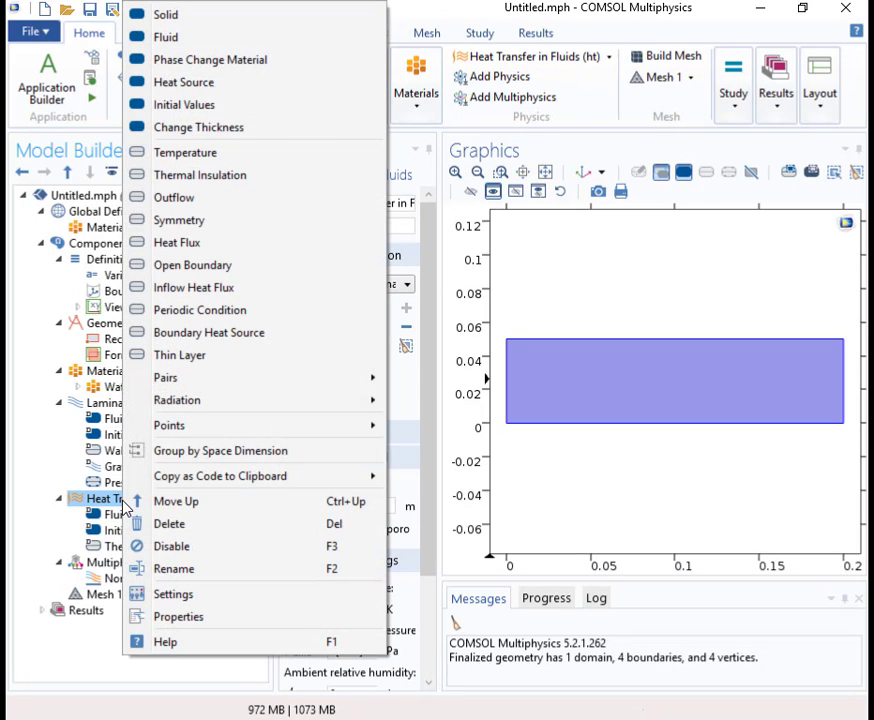
click(186, 153)
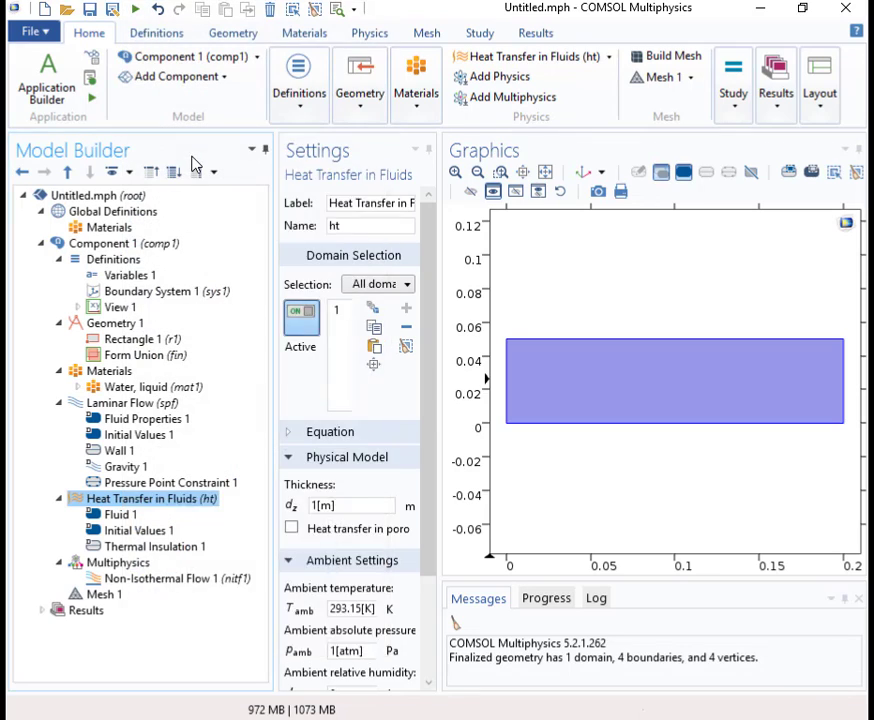
click(164, 507)
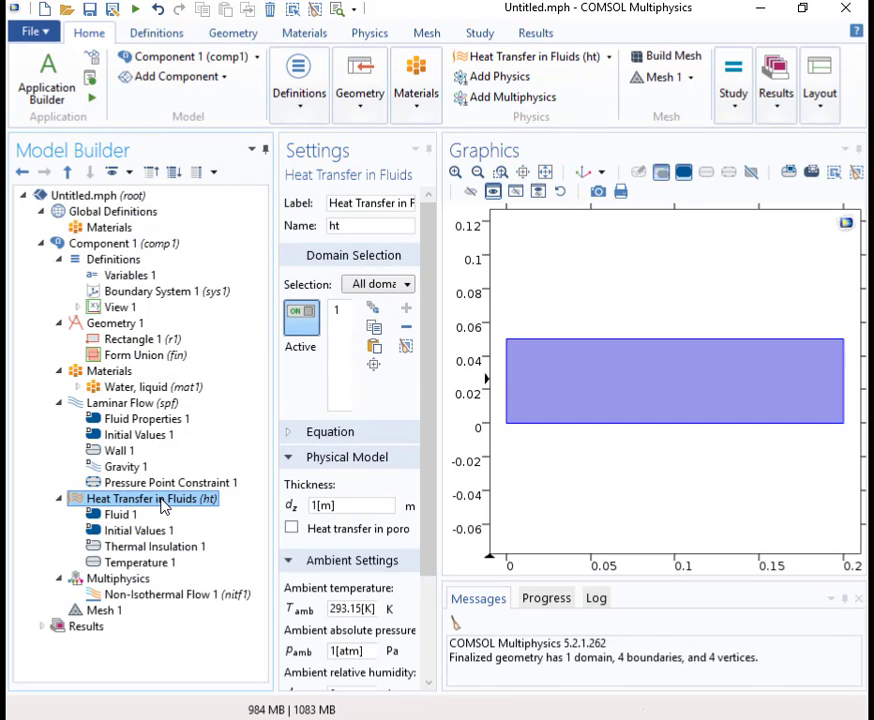
right_click(164, 503)
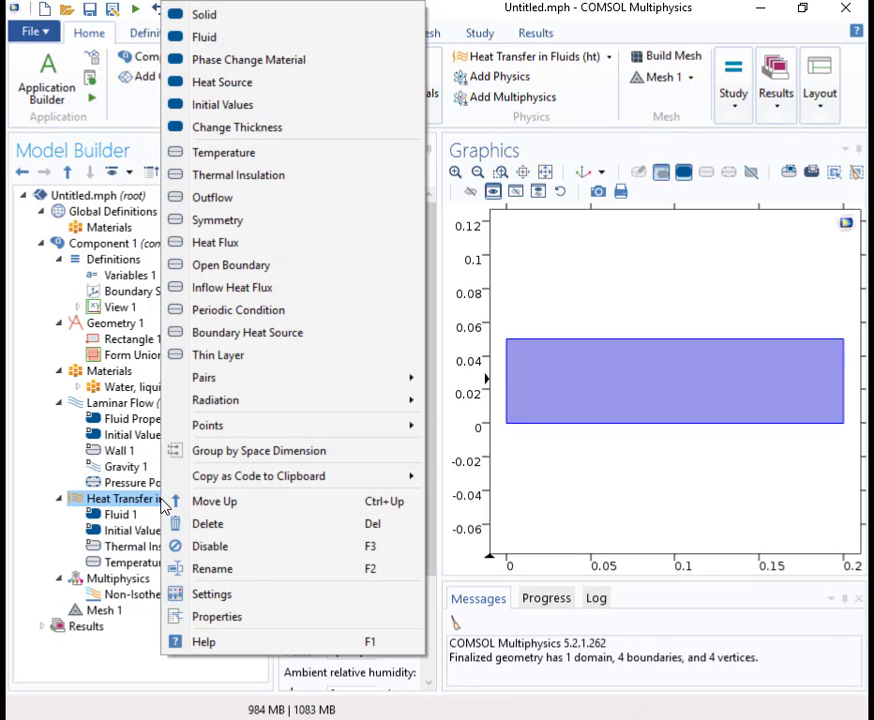
click(229, 158)
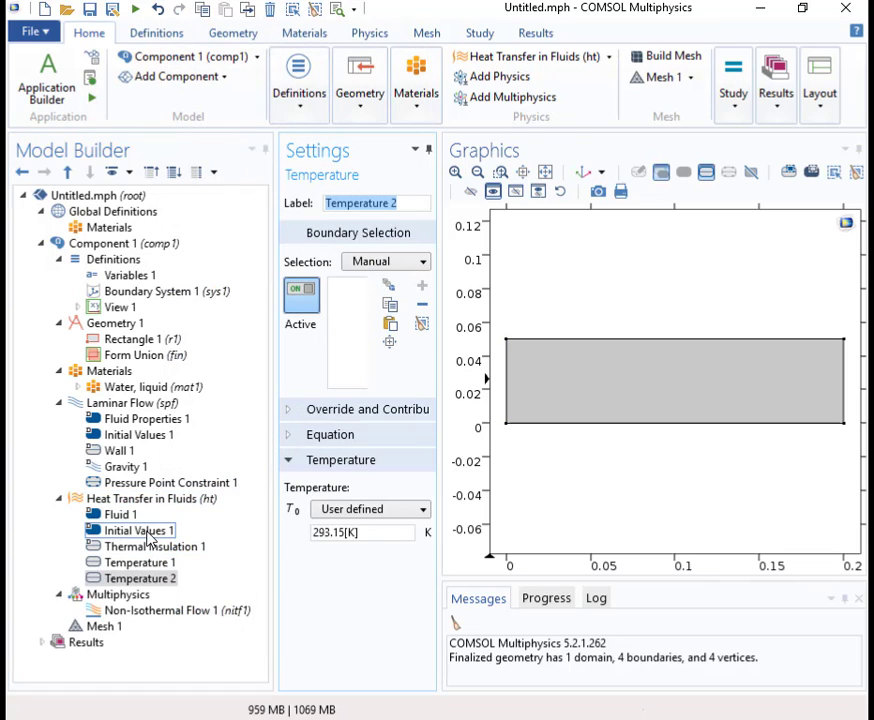
- Assign the rectangle's upper edge to Temperature 1 and its lower edge to Temperature 2
click(140, 531)
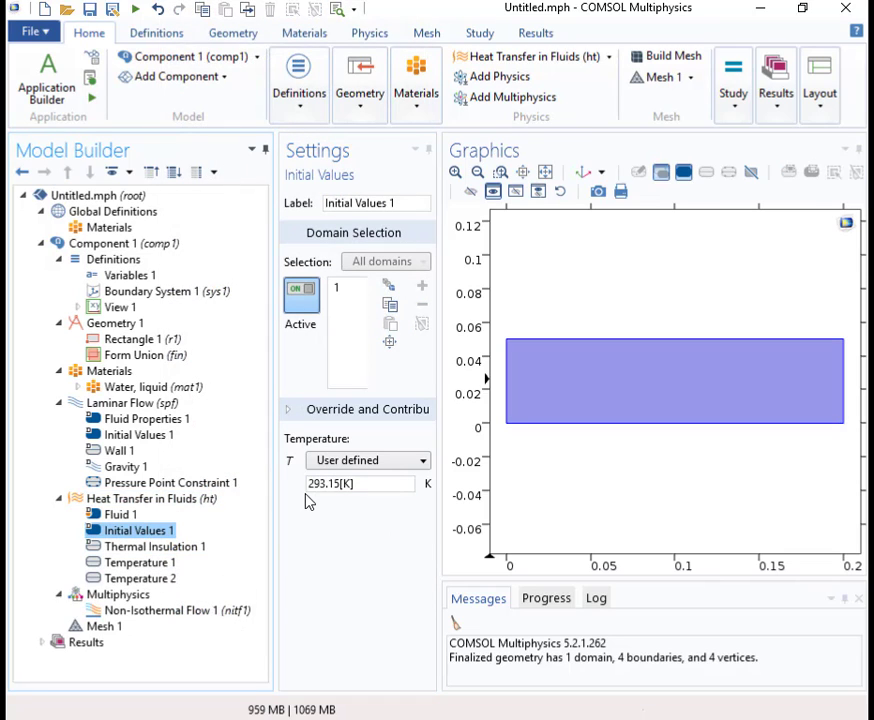
click(168, 565)
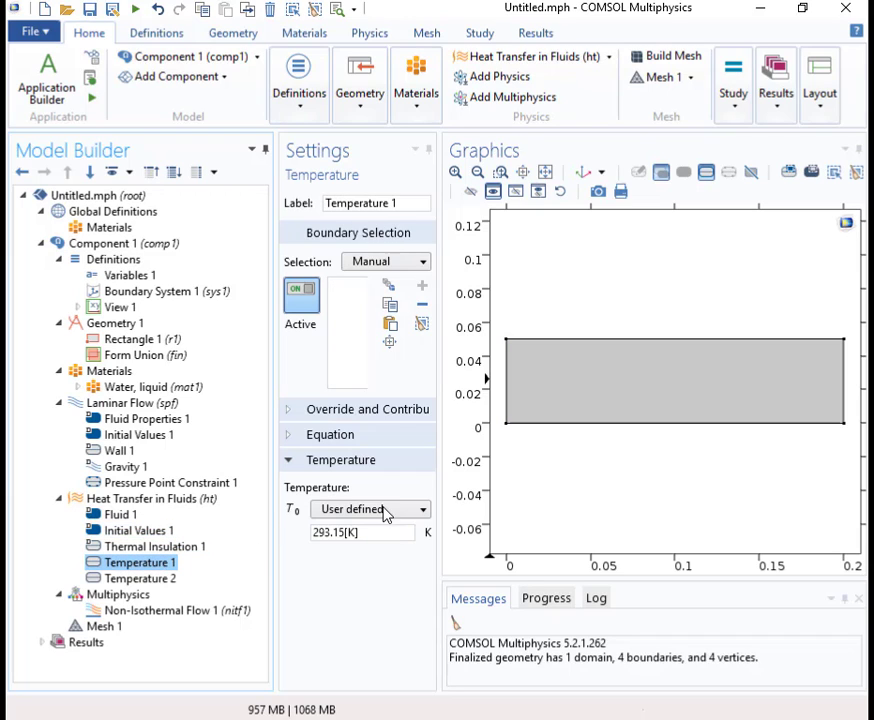
click(575, 341)
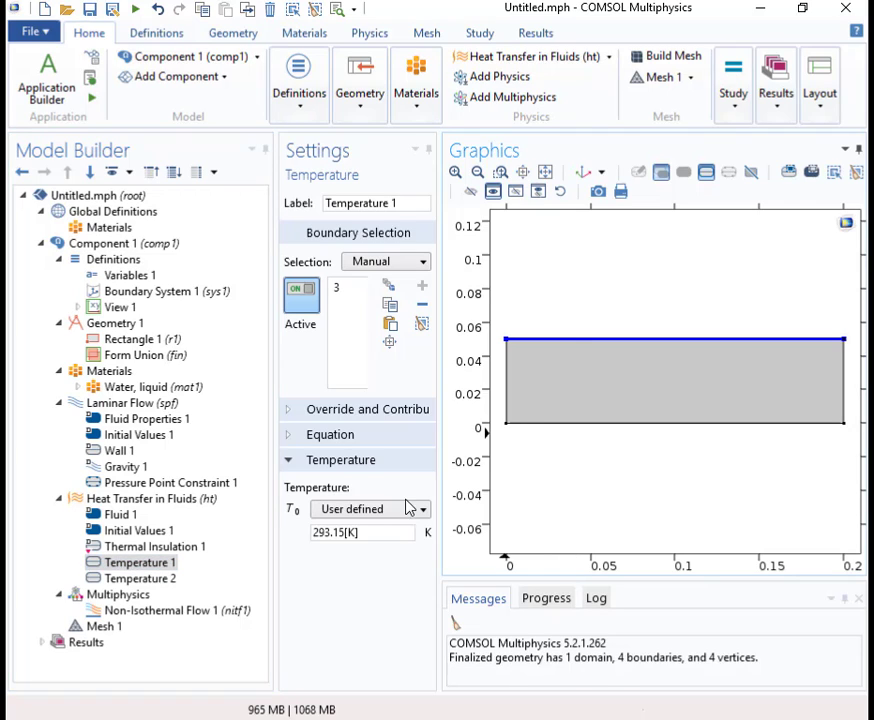
click(168, 579)
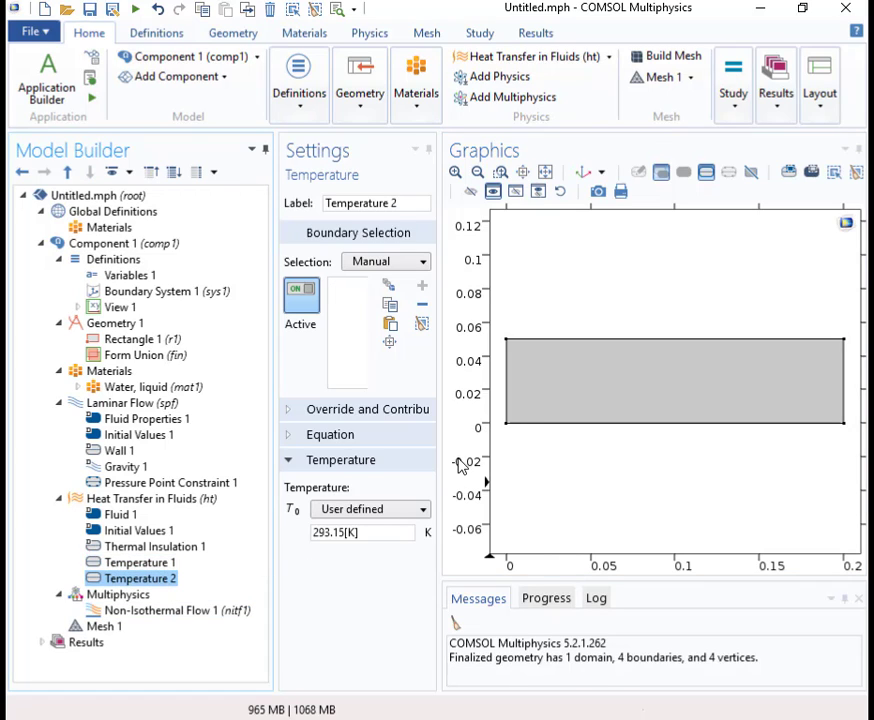
click(556, 425)
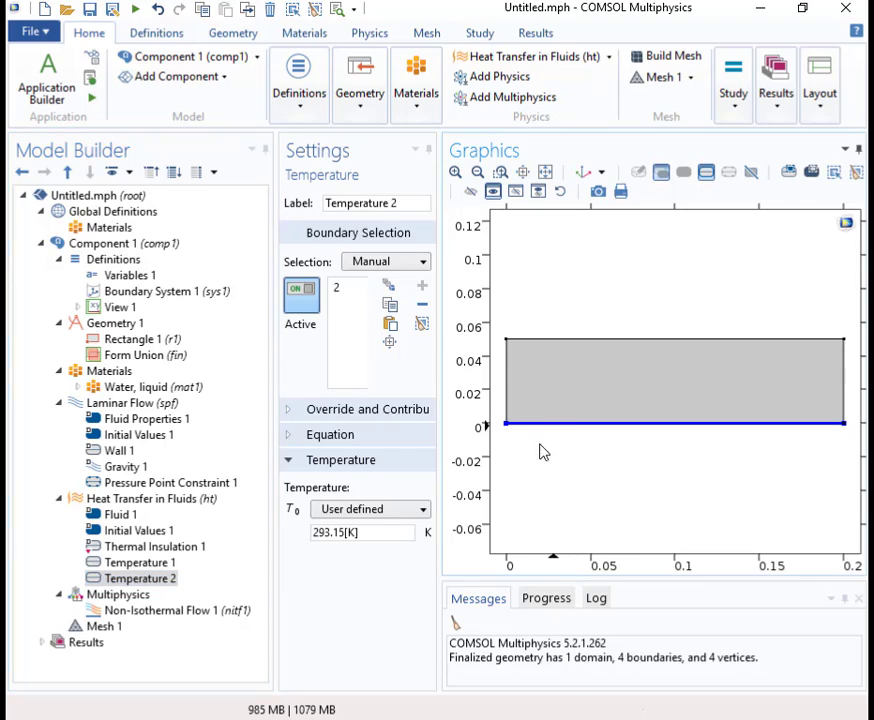
- Set the lower edge's Temperature 2 to 293.15[K]+1 and build the mesh
click(366, 536)
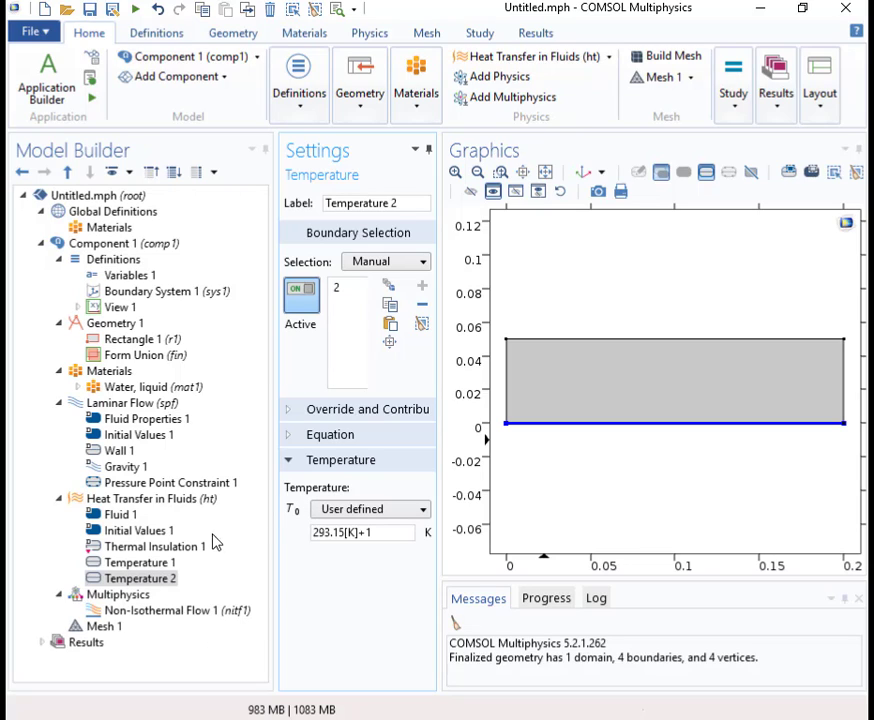
click(107, 630)
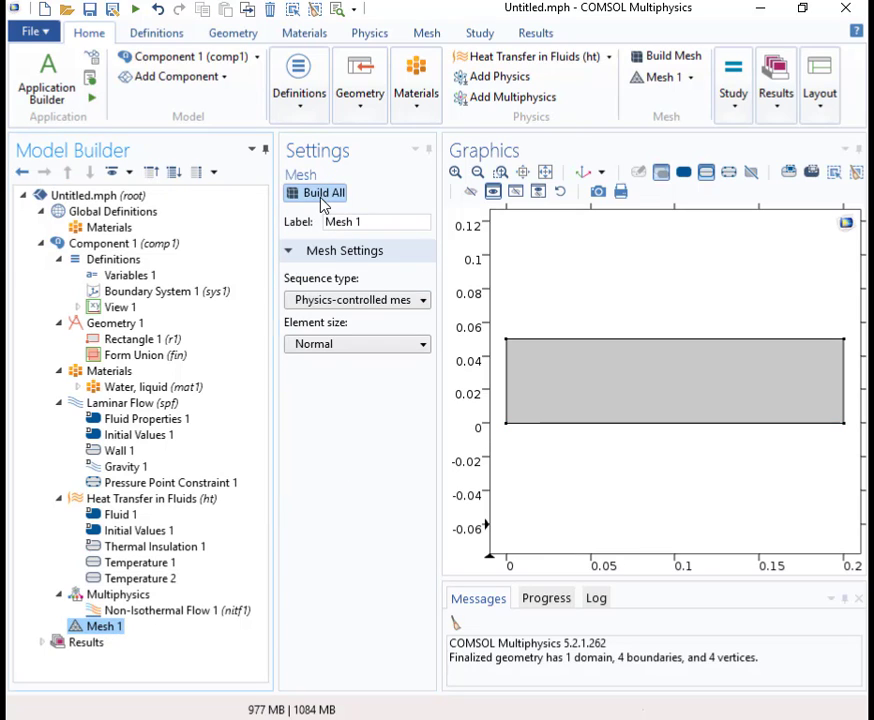
click(322, 196)
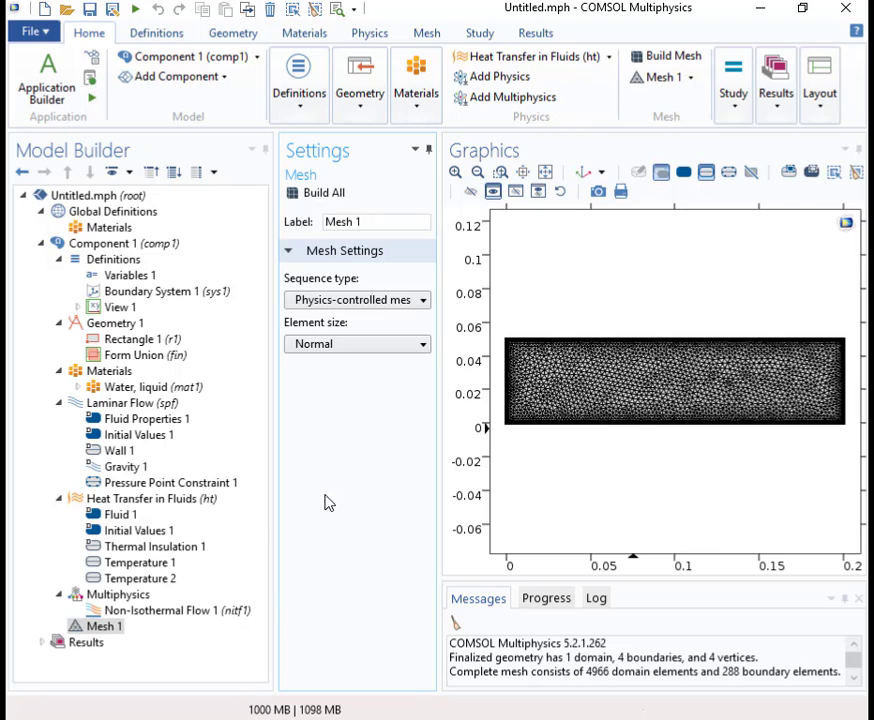
- Add a Time Dependent study to the model
click(85, 643)
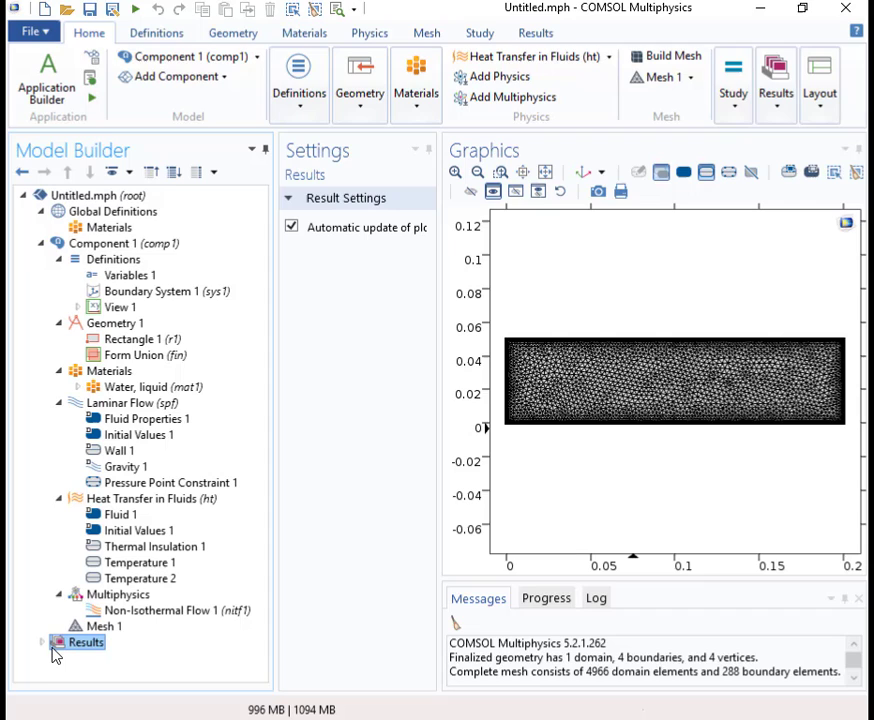
click(43, 645)
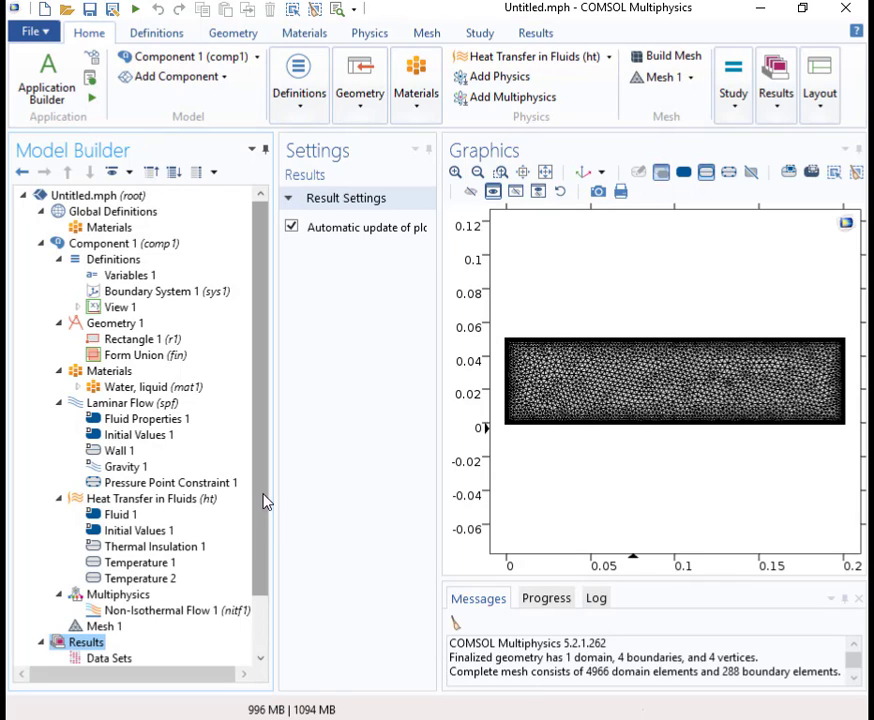
drag(263, 500, 265, 657)
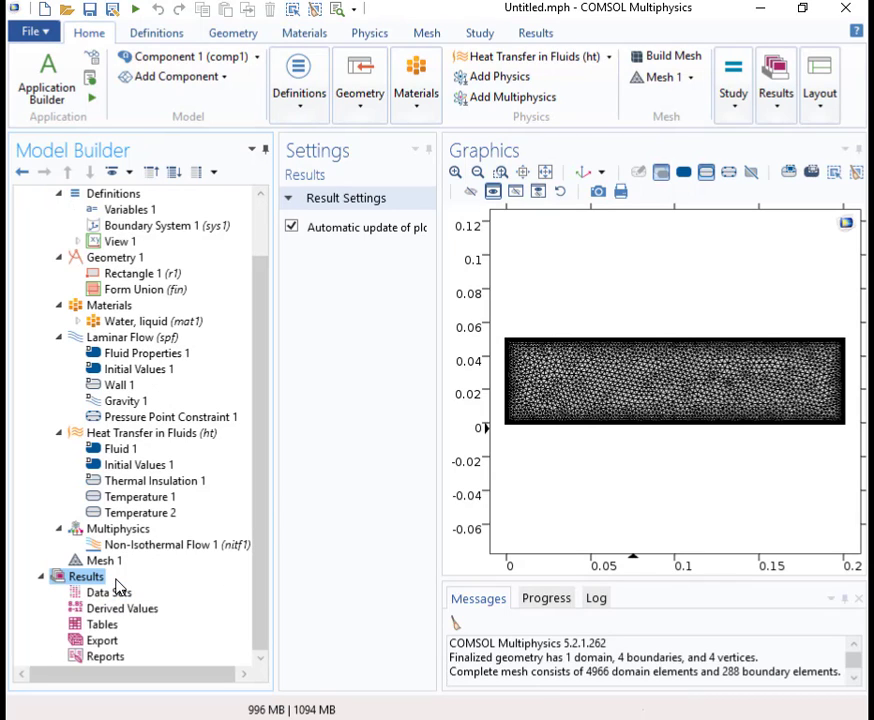
drag(261, 492, 250, 333)
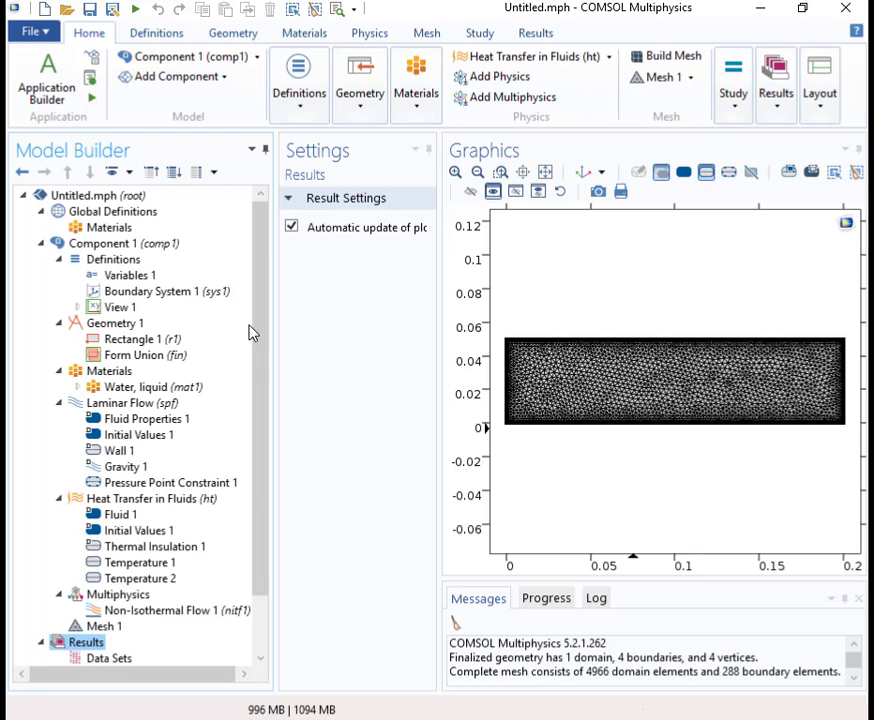
right_click(110, 198)
click(170, 234)
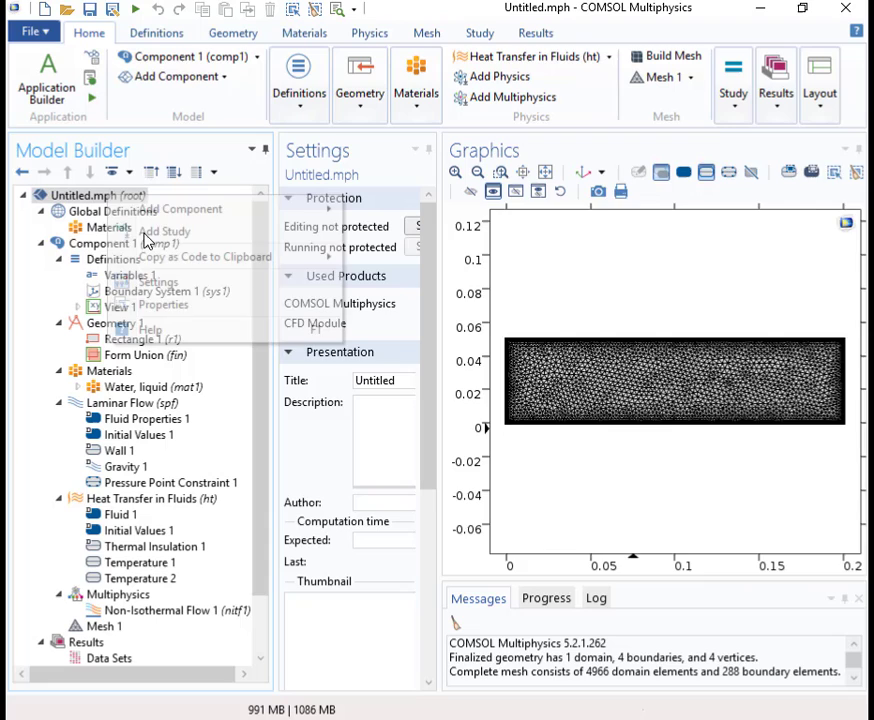
click(812, 250)
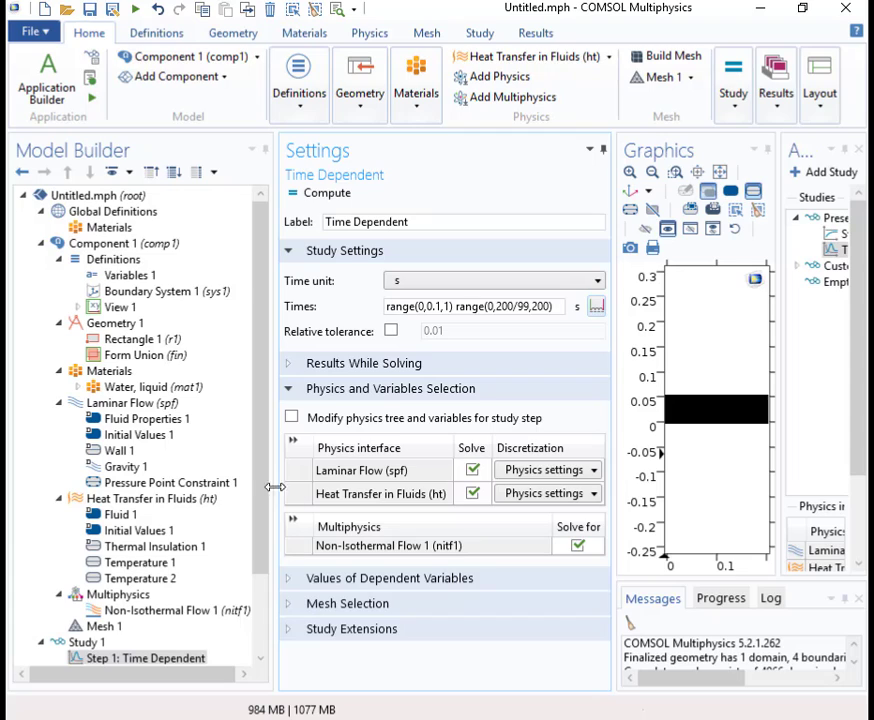
- Set the output times of the Time Dependent step to range(0,200/99,200) s only
scroll(265, 592, down, 2)
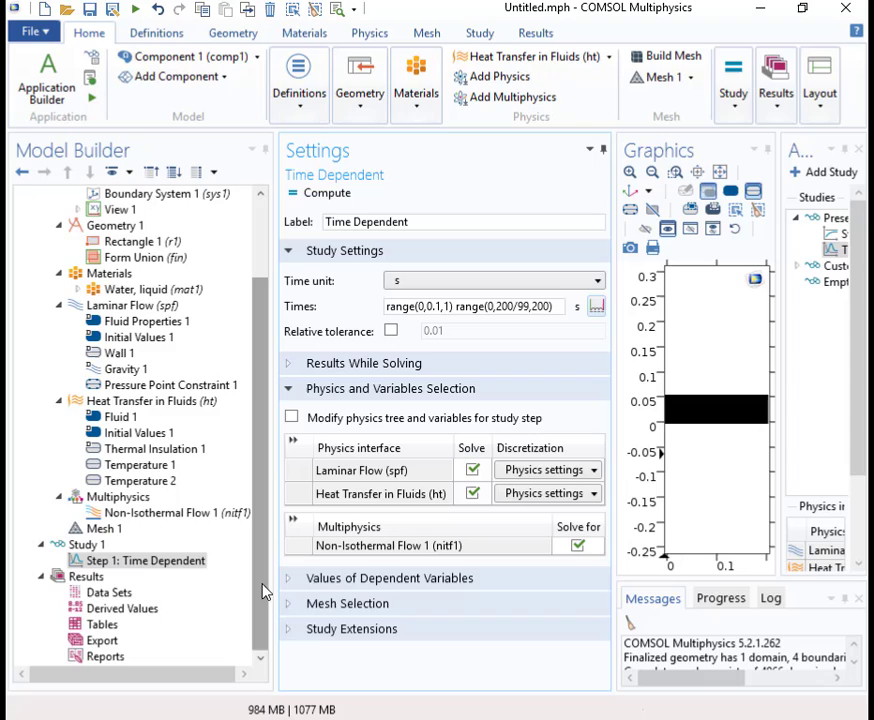
drag(265, 591, 256, 503)
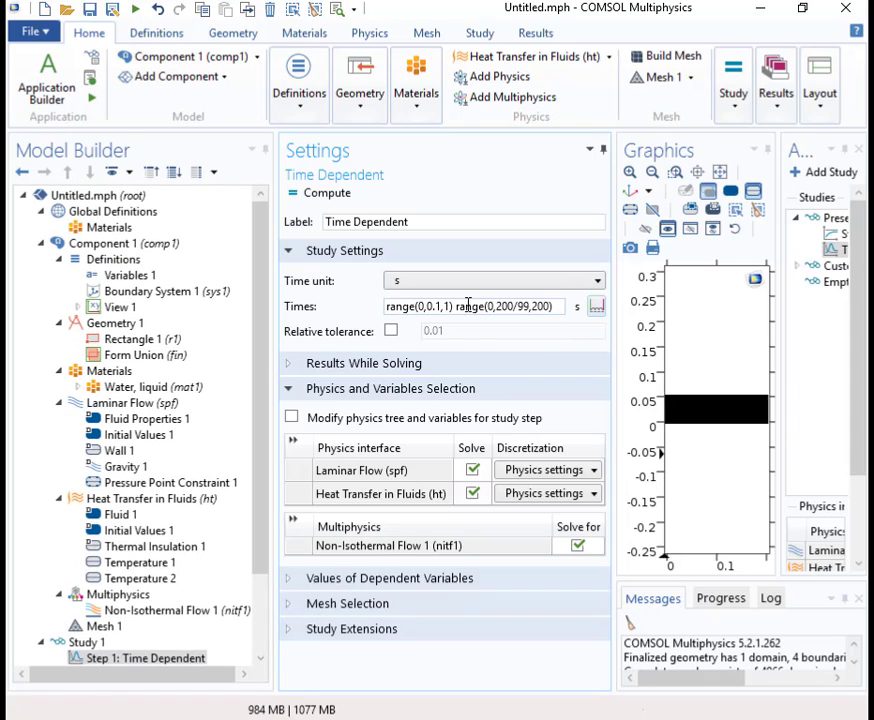
drag(454, 306, 318, 316)
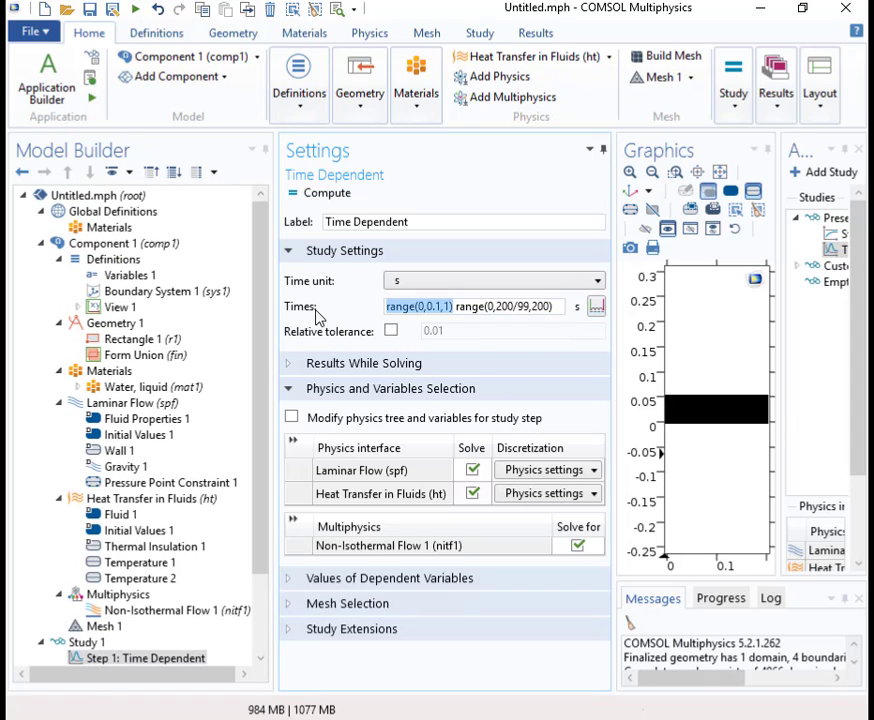
key(Delete)
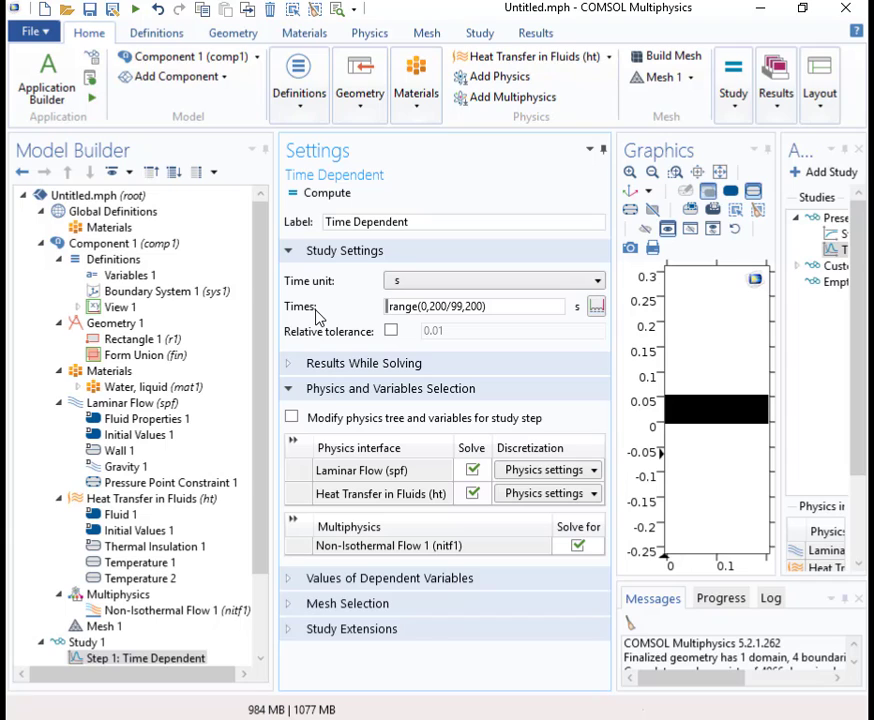
- Compute Study 1 and display the Temperature (ht) plot
drag(263, 449, 263, 601)
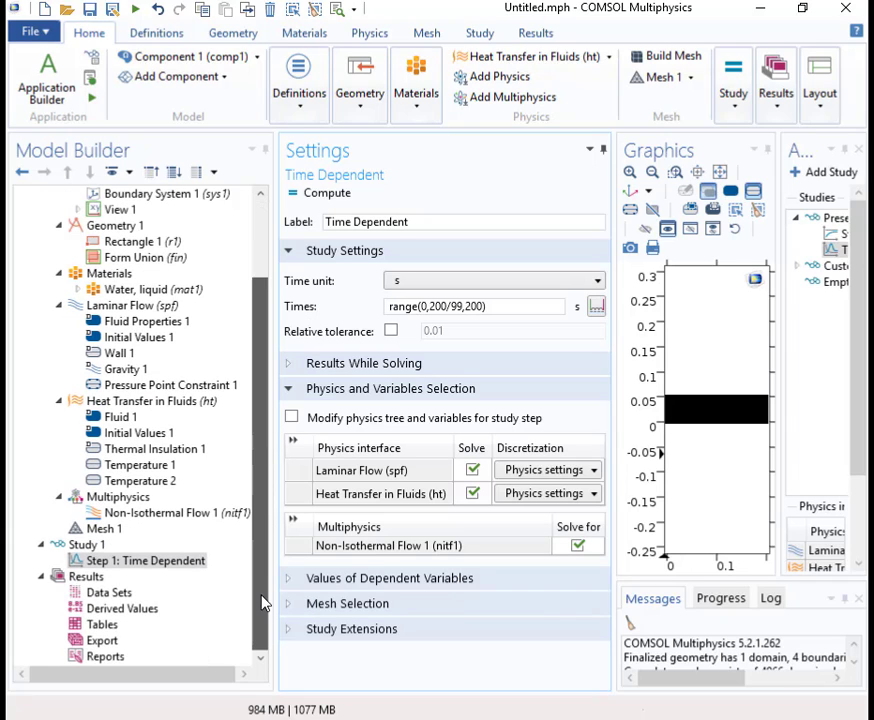
click(58, 544)
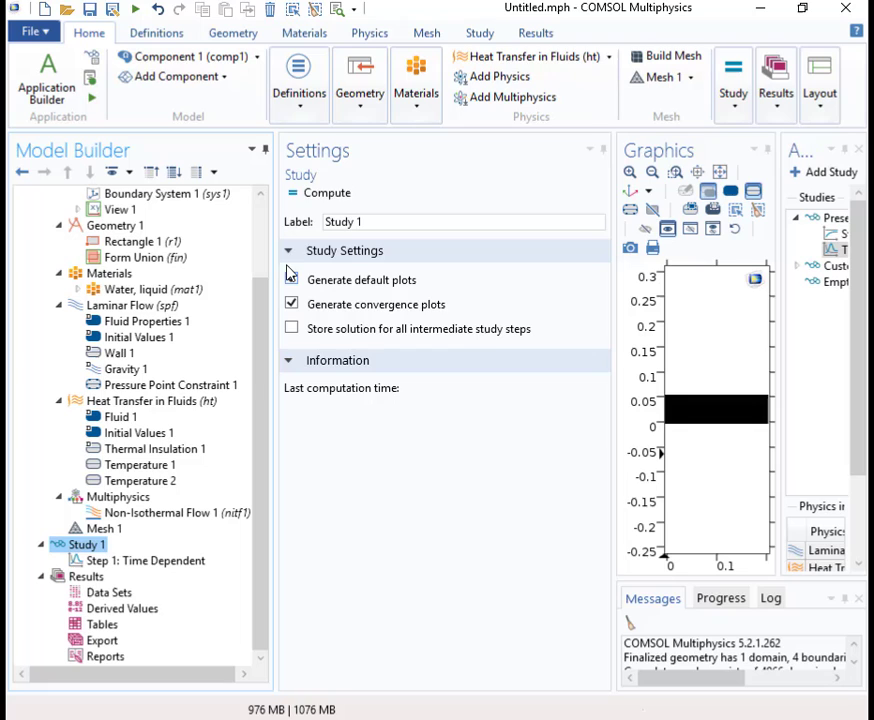
click(320, 197)
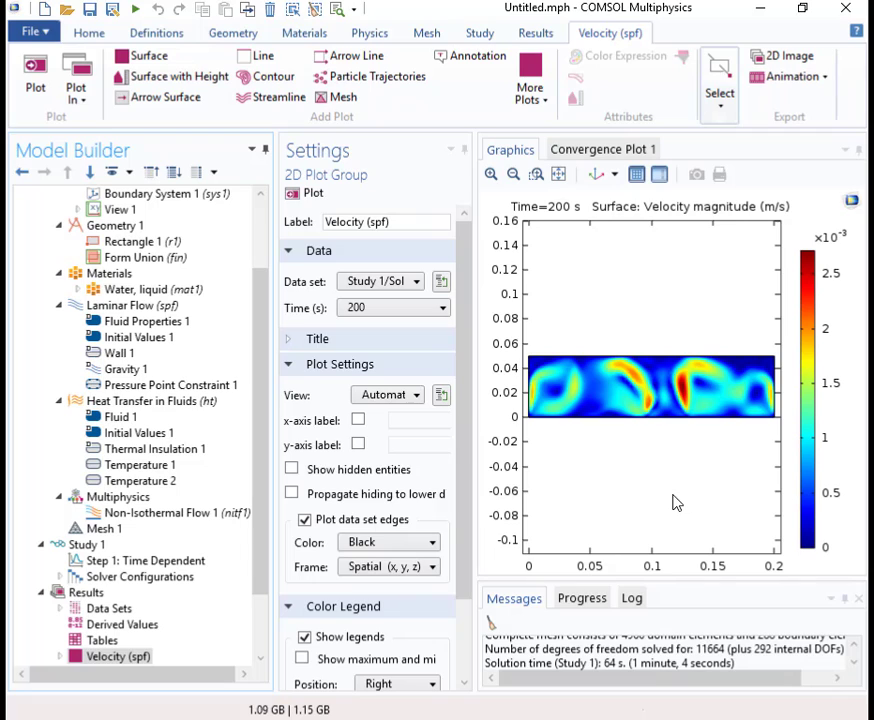
drag(260, 568, 278, 634)
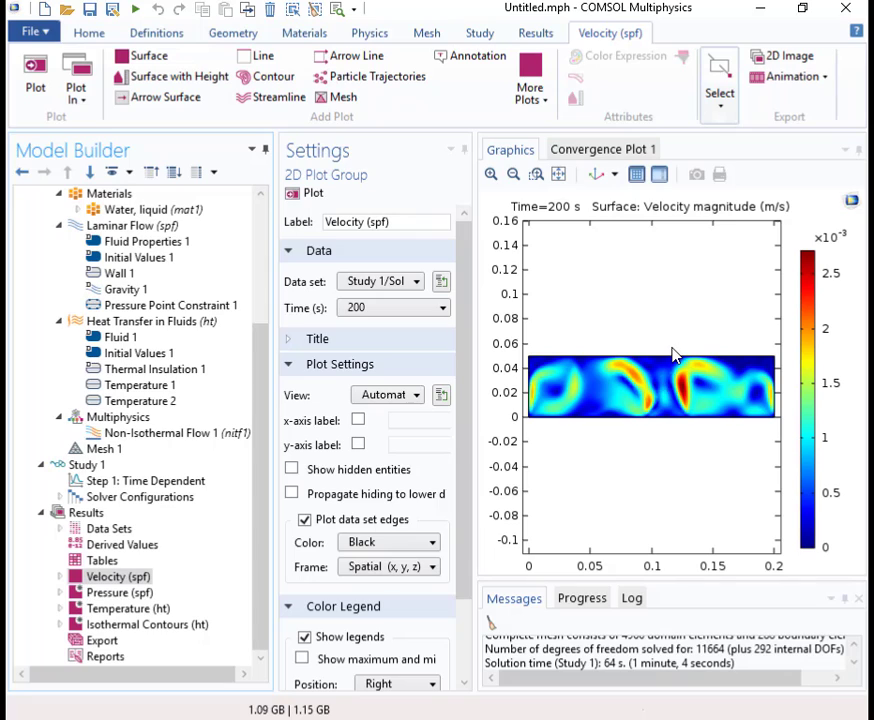
click(129, 609)
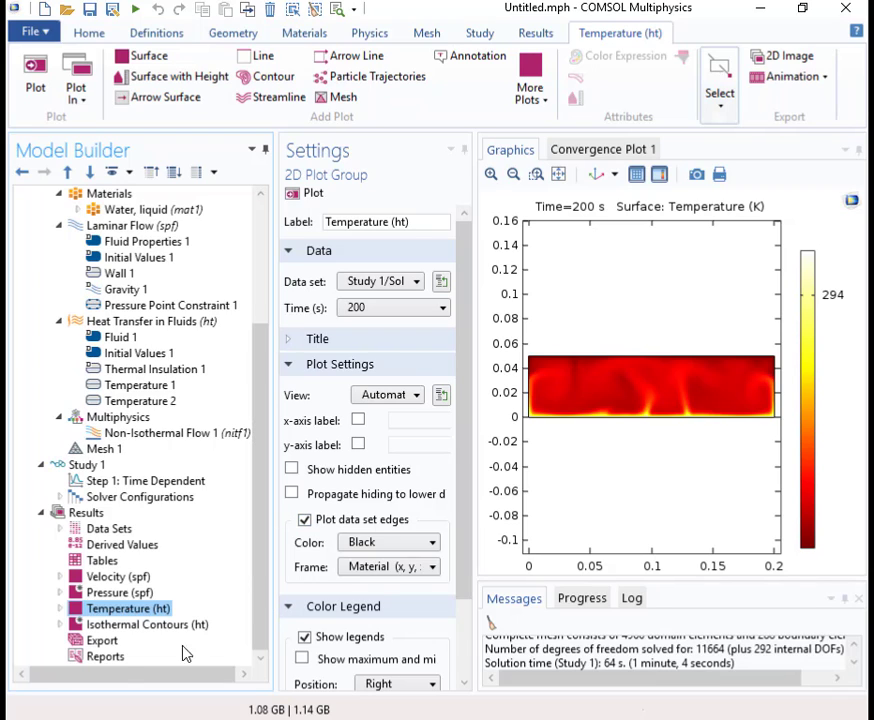
- Add a Player animation to the Export node of the results
click(92, 642)
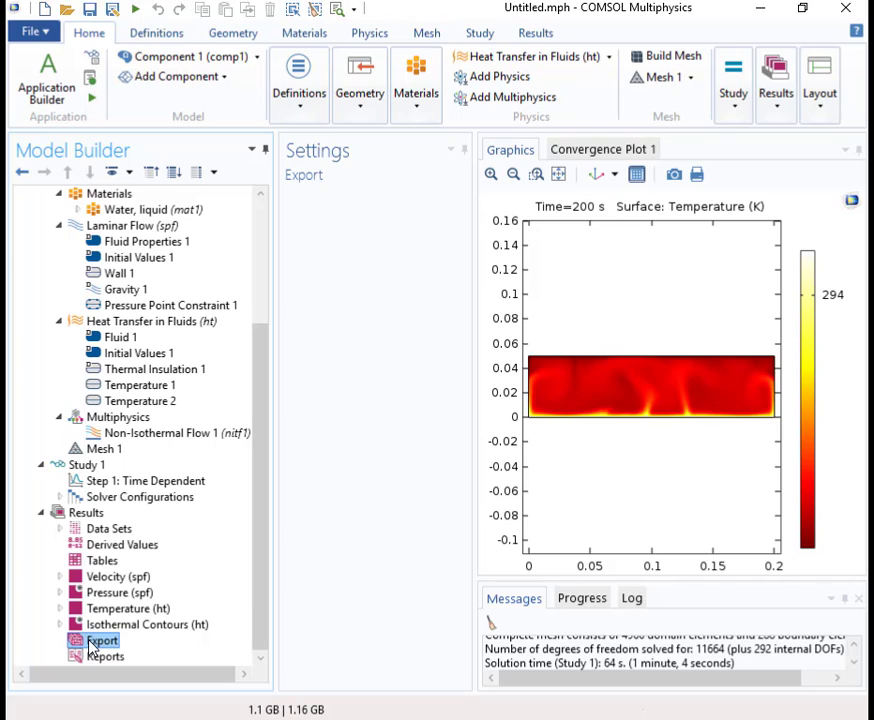
right_click(90, 641)
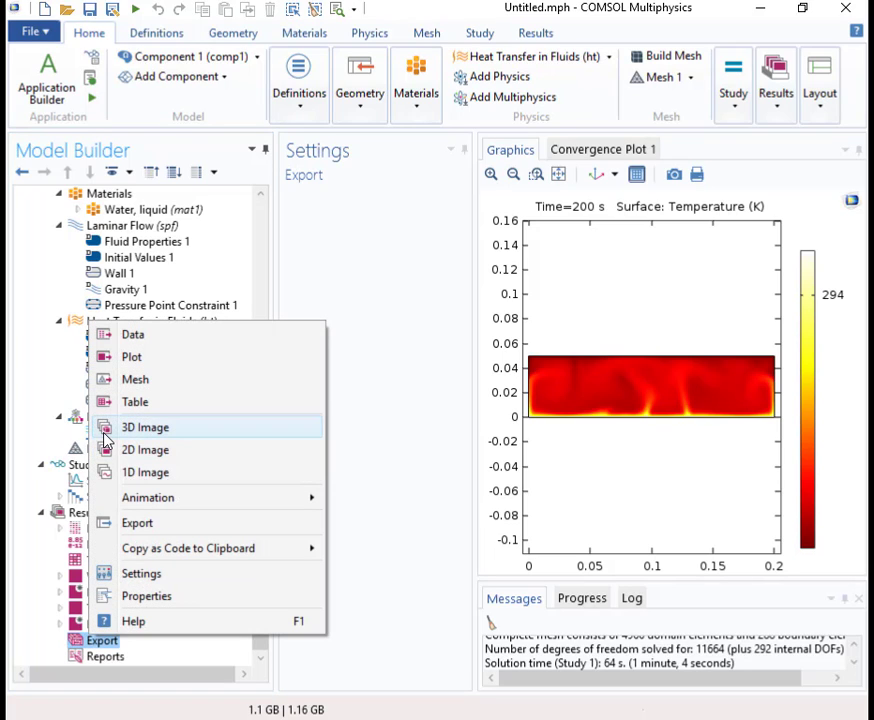
mouse_move(167, 500)
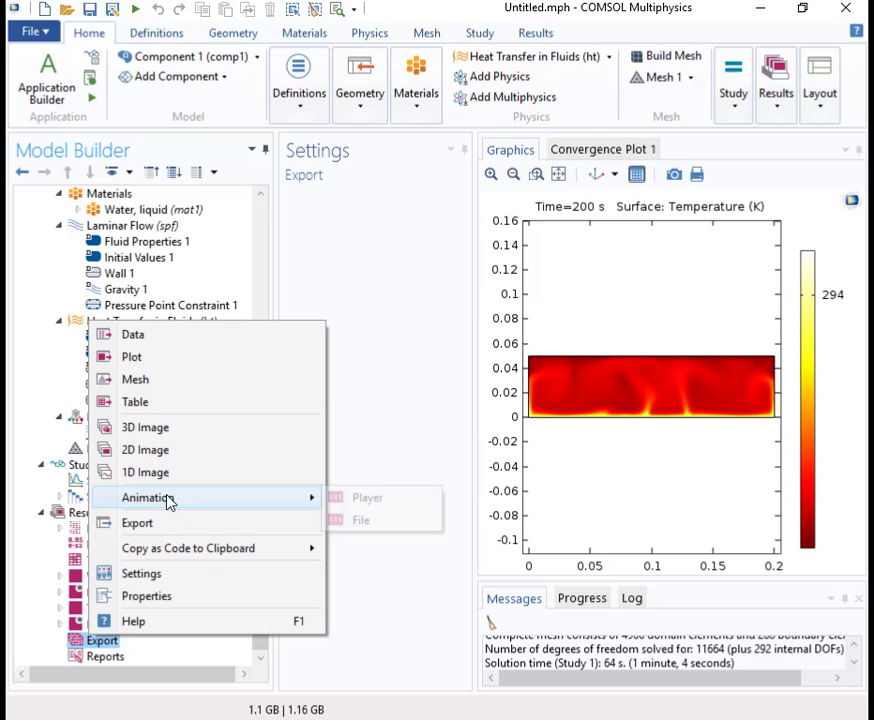
click(364, 500)
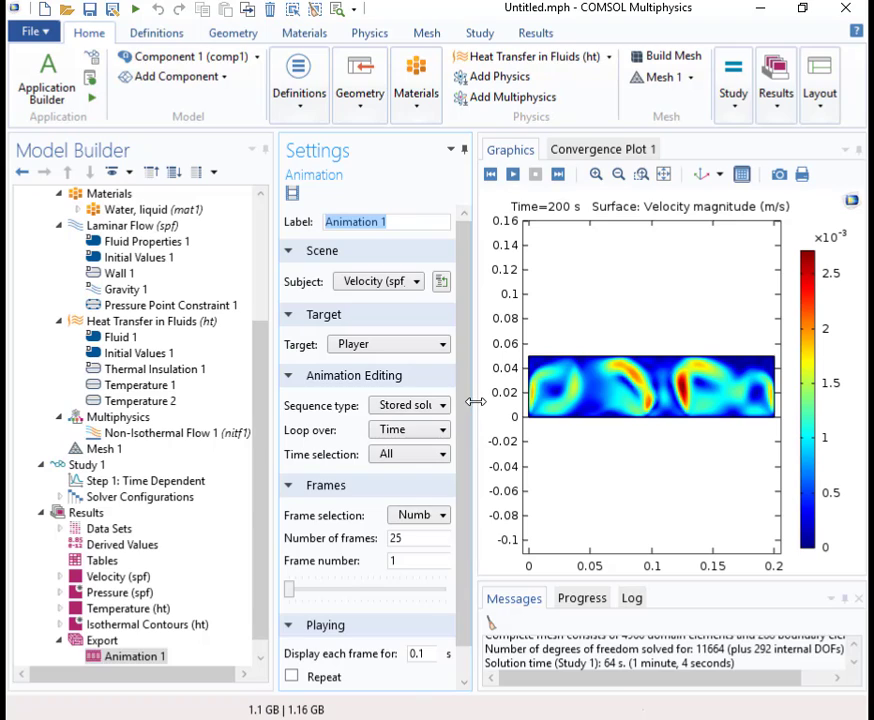
- Set the subject of Animation 1 to Temperature (ht) and regenerate its frames
drag(475, 402, 340, 422)
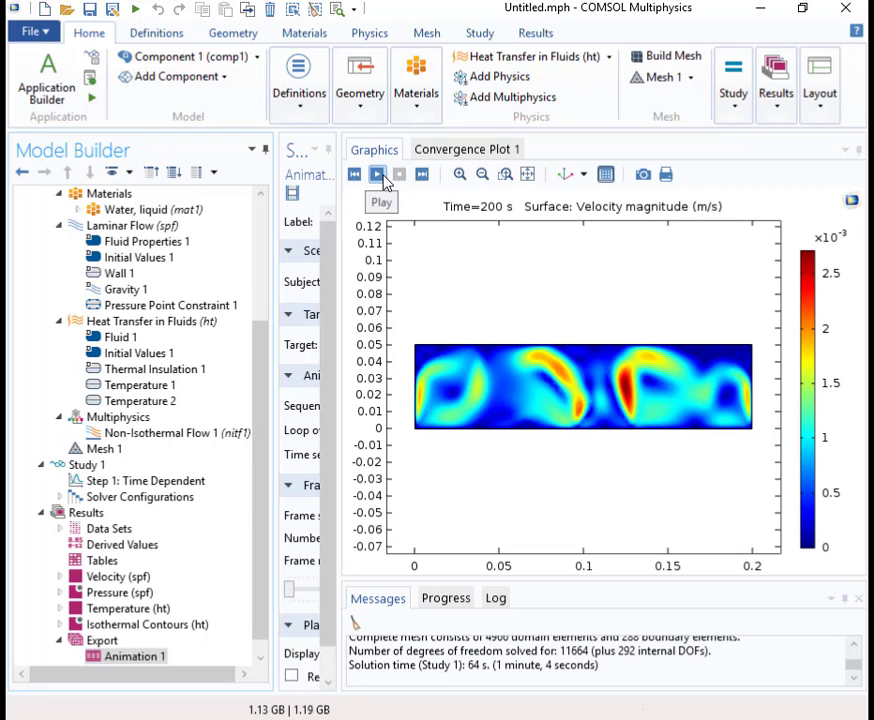
drag(339, 396, 422, 379)
click(373, 285)
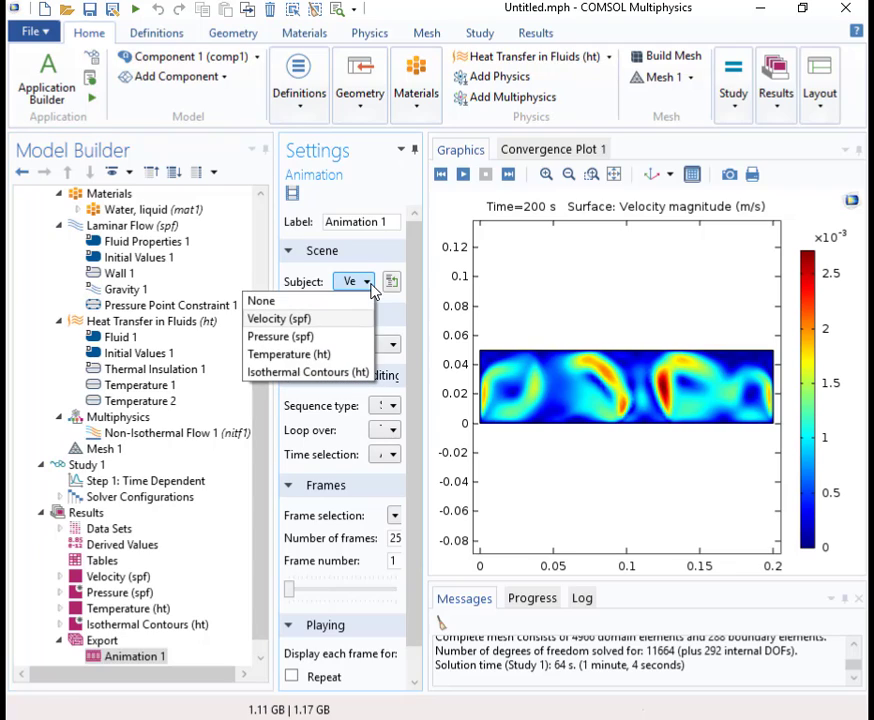
click(326, 355)
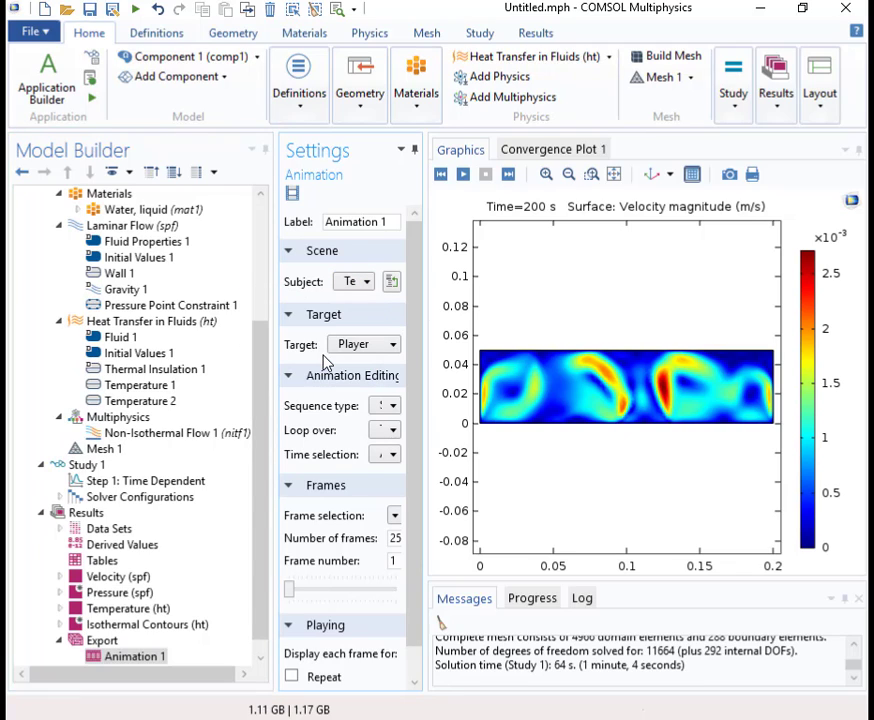
click(292, 197)
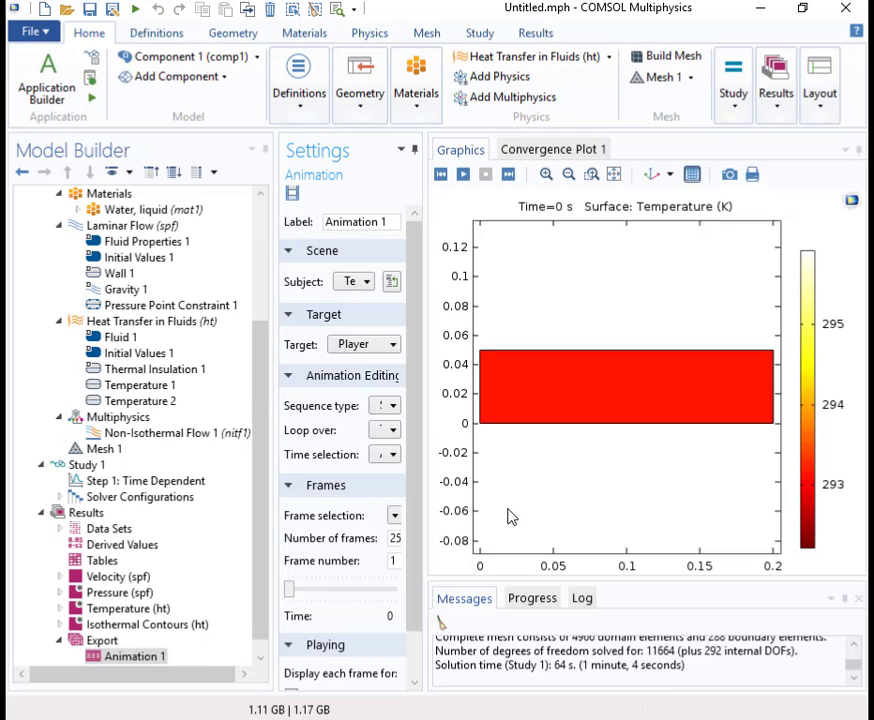
- Play the temperature animation and display the Isothermal Contours (ht) plot
click(462, 174)
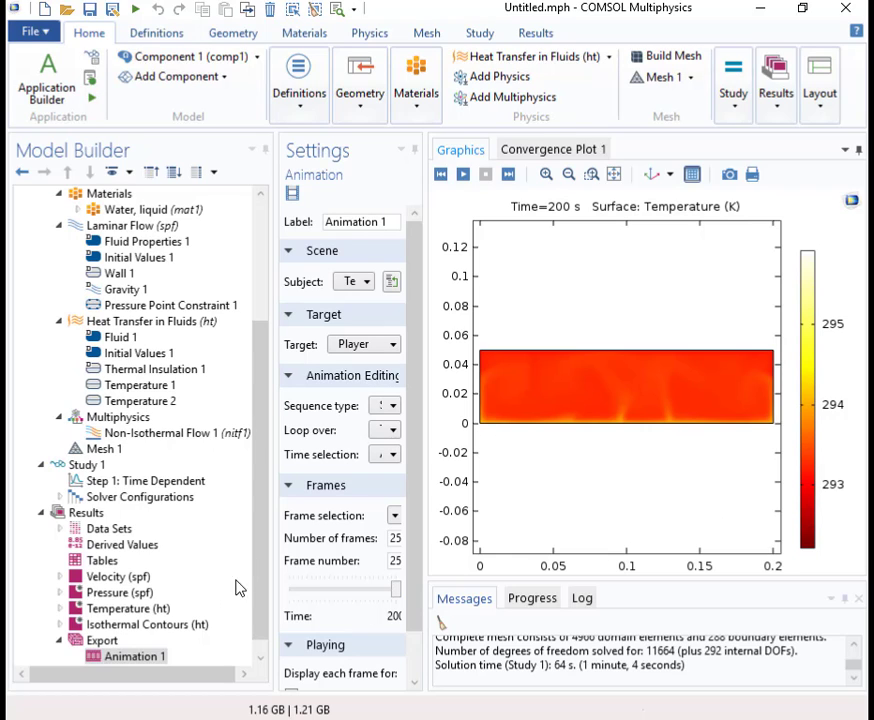
click(156, 625)
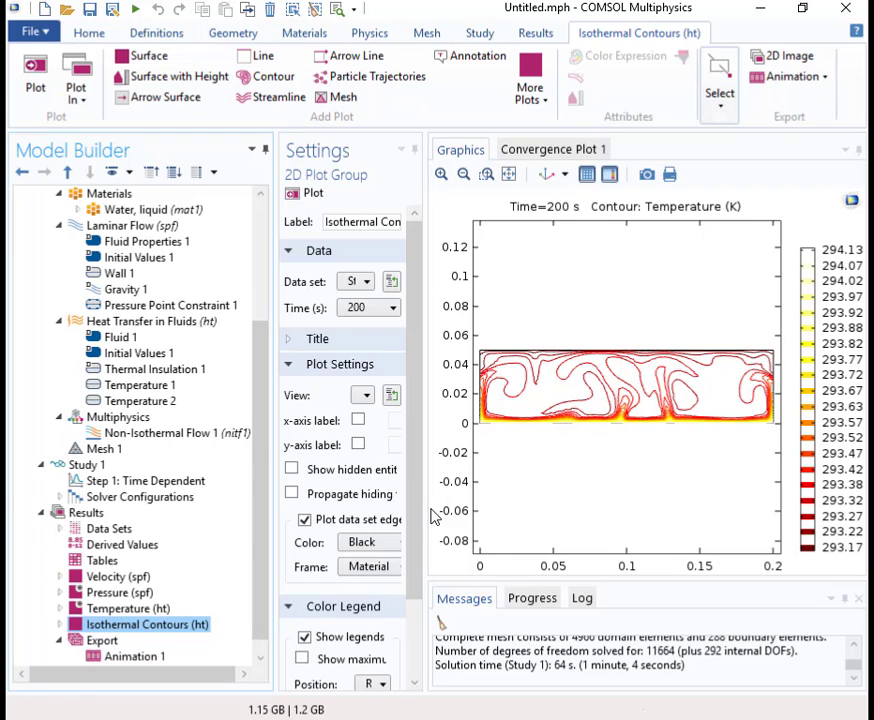
drag(423, 503, 613, 505)
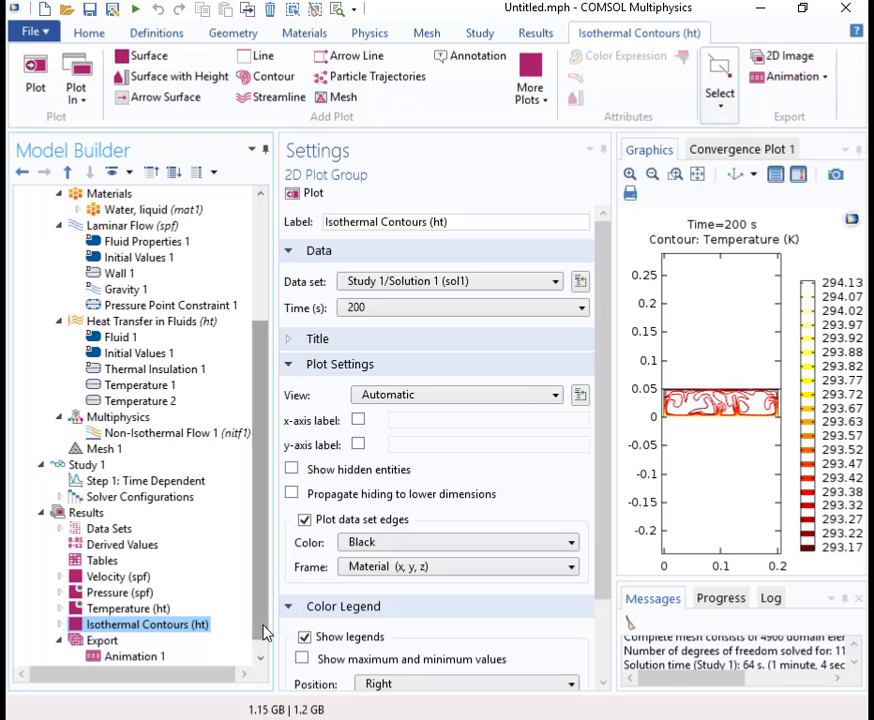
- Enable the manual color range for the Temperature (ht) plot's Surface and set its maximum to 293.6
click(127, 608)
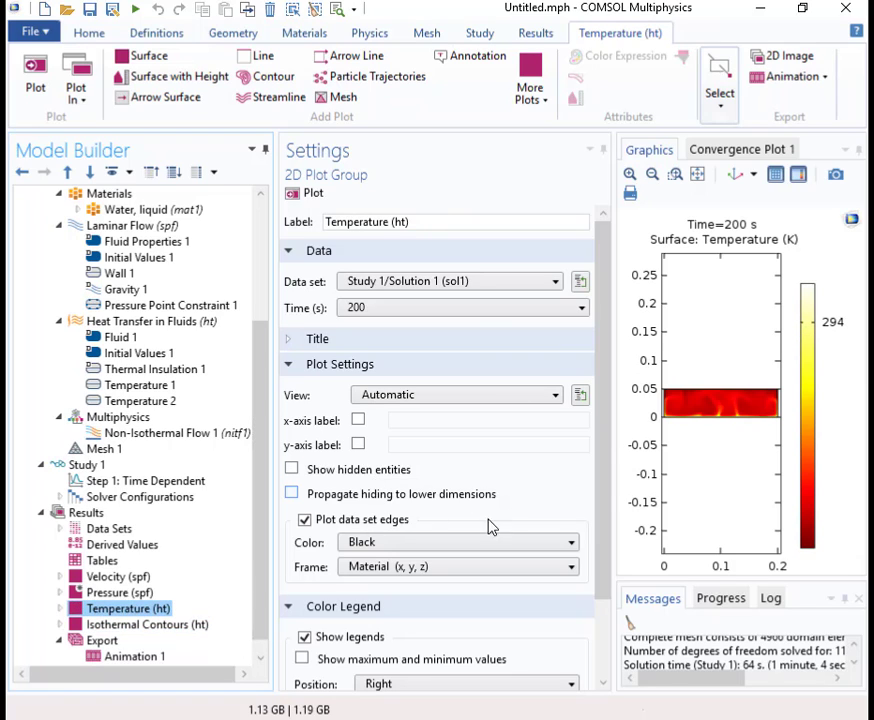
drag(611, 455, 486, 593)
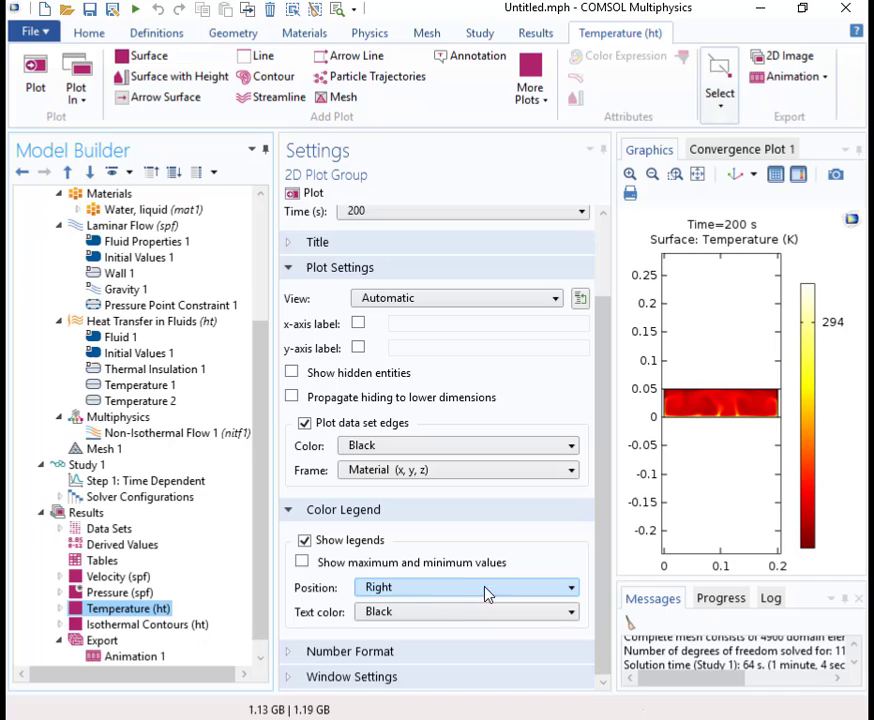
click(60, 609)
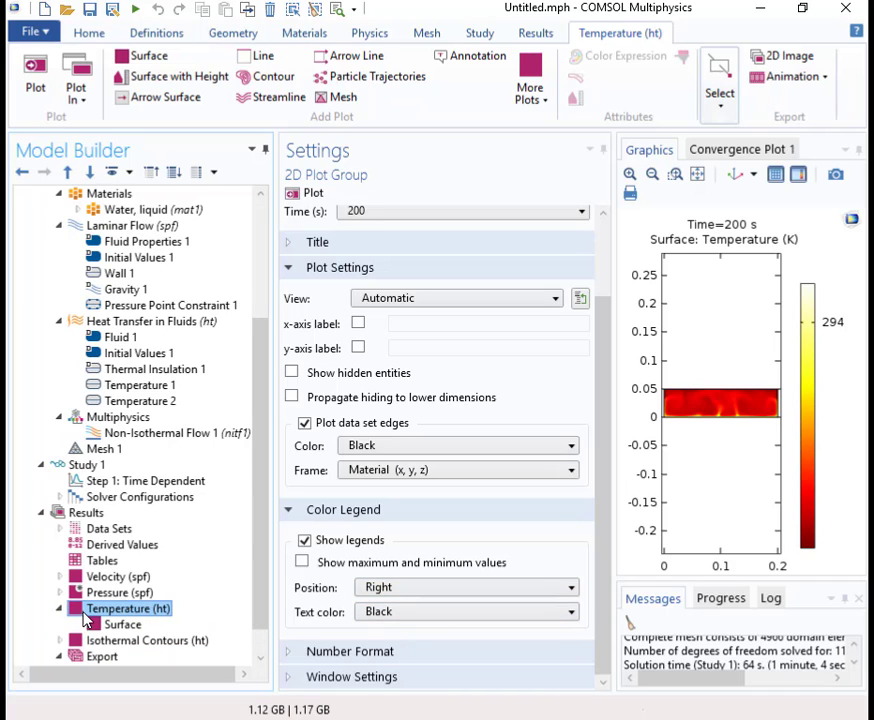
click(90, 624)
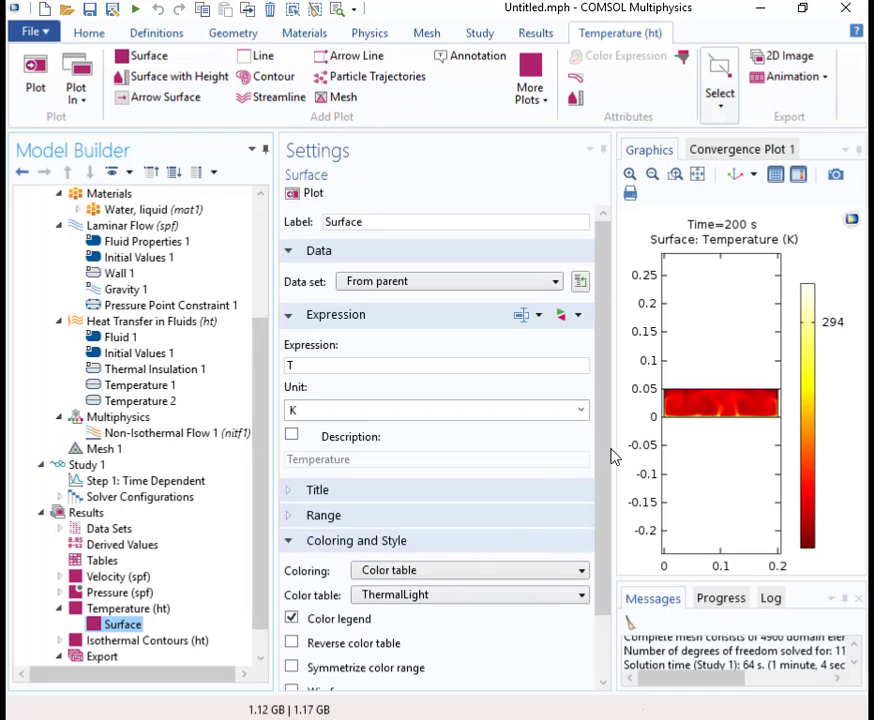
drag(607, 433, 605, 580)
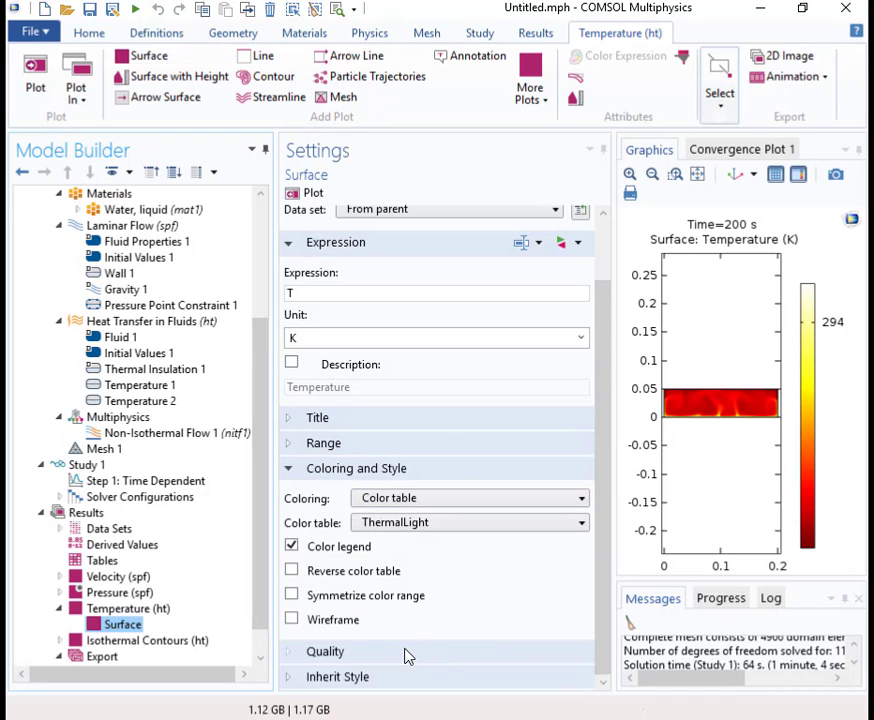
click(330, 446)
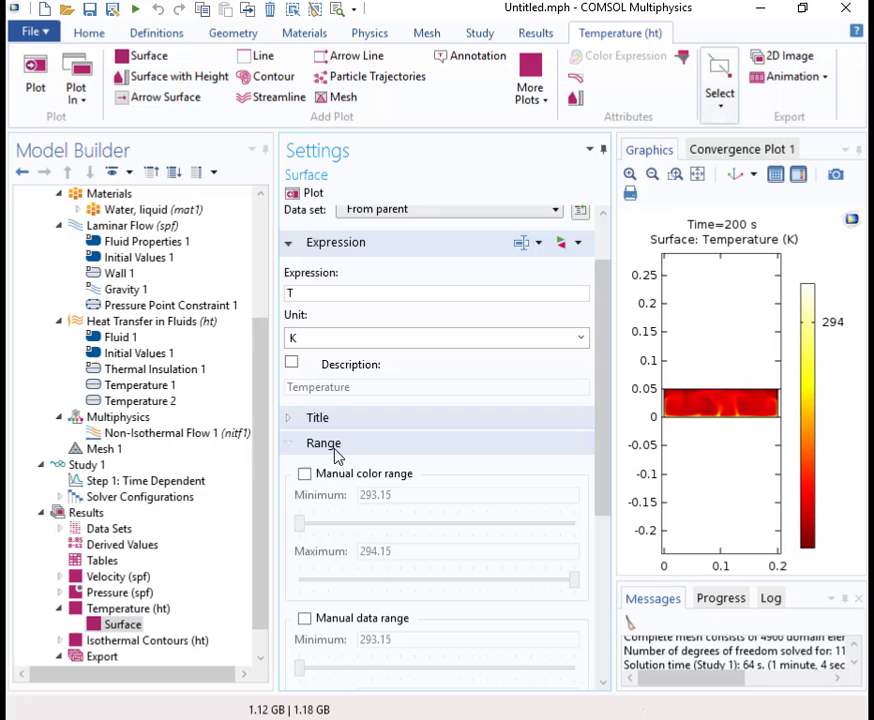
click(304, 473)
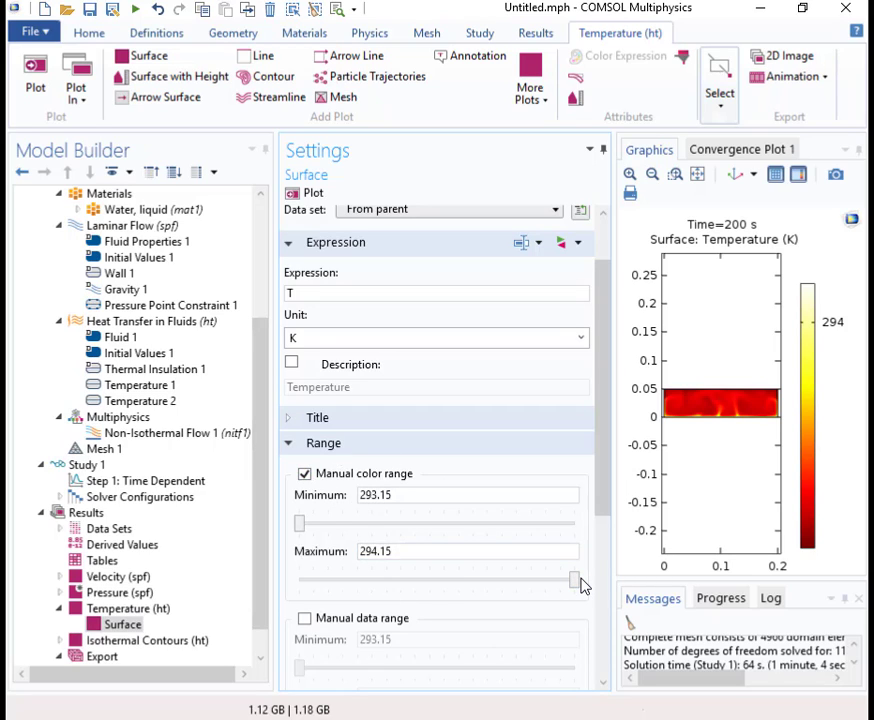
drag(578, 585, 456, 598)
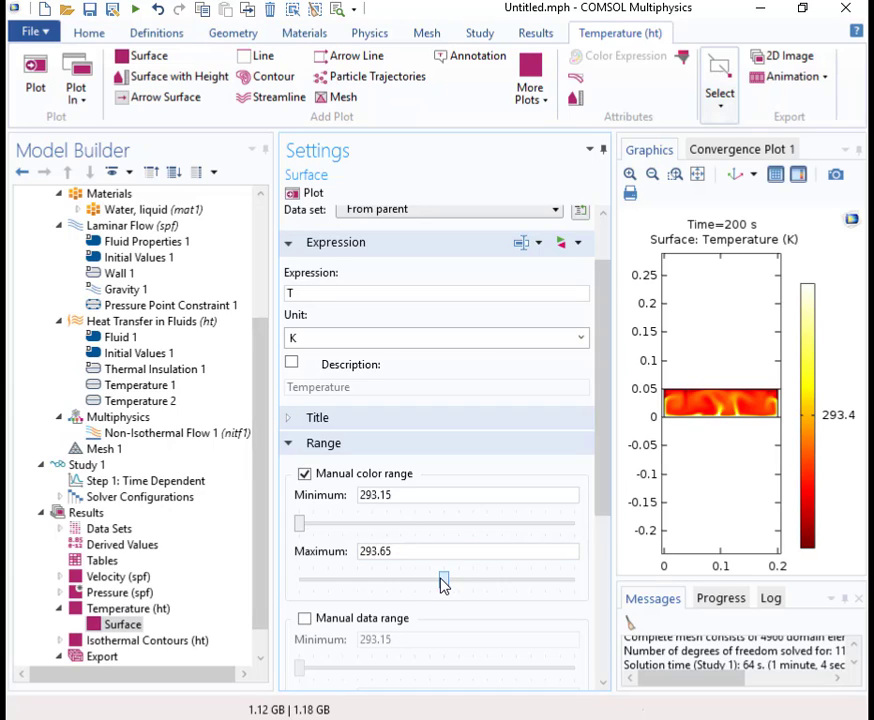
drag(443, 586, 432, 587)
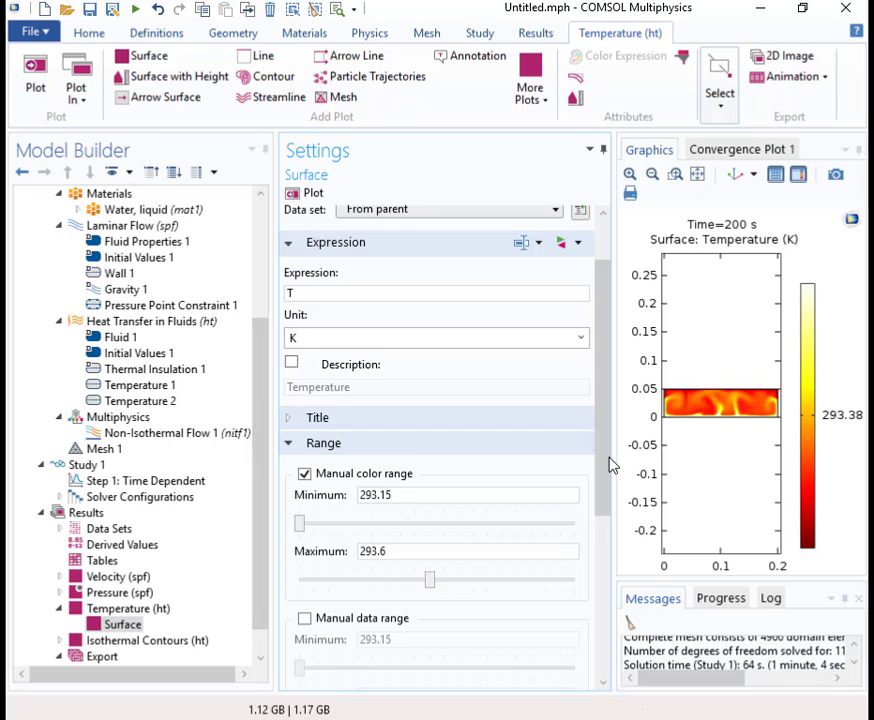
- Widen the graphics area and scrub Animation 1 through the frames at 16.162, 40.404, 66.667 and 141.41 s to examine the convection plumes
drag(613, 455, 420, 487)
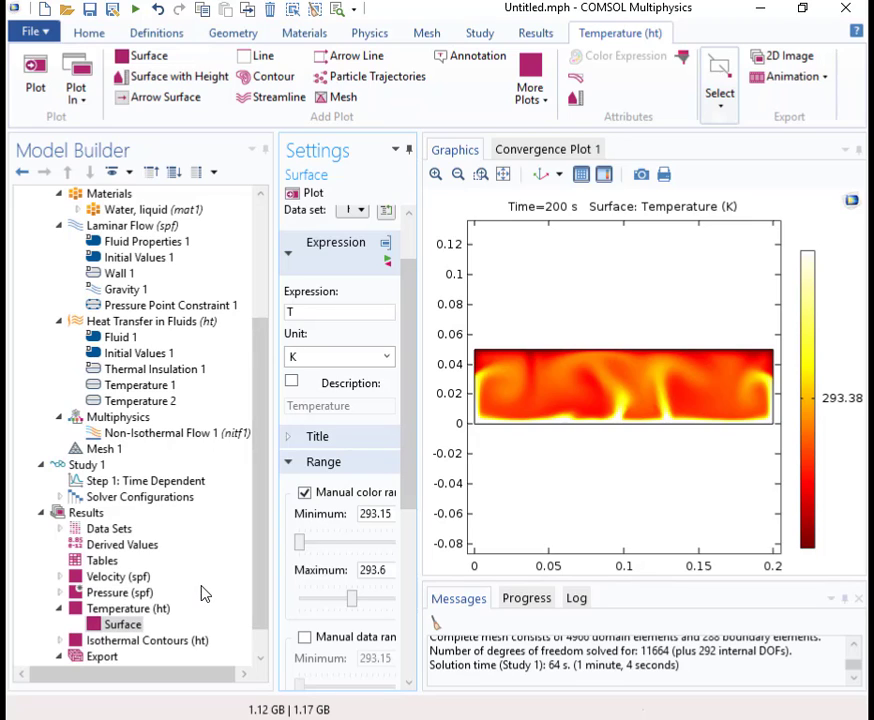
click(100, 657)
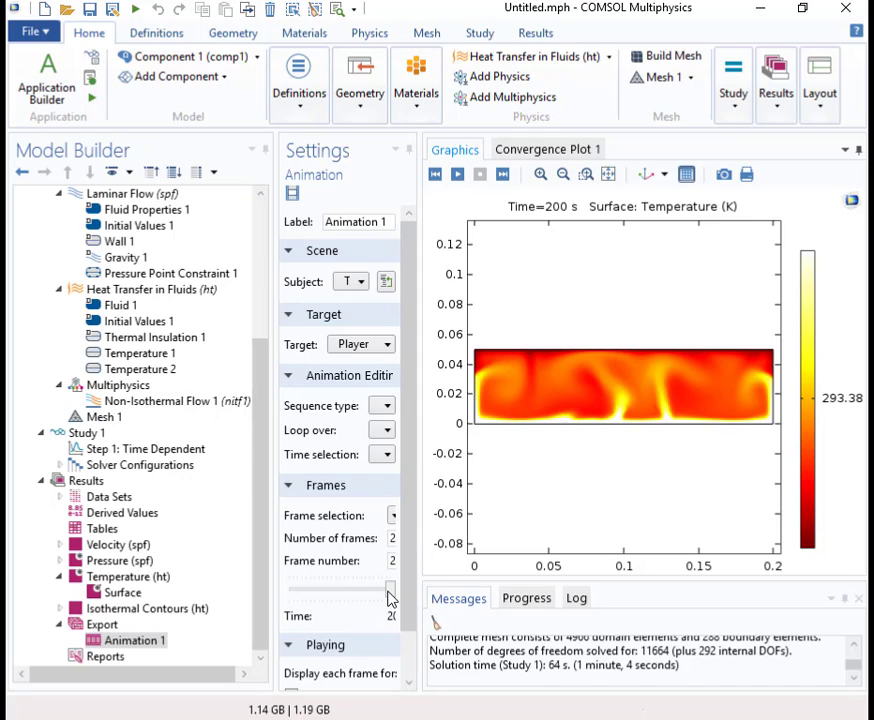
drag(390, 598, 297, 604)
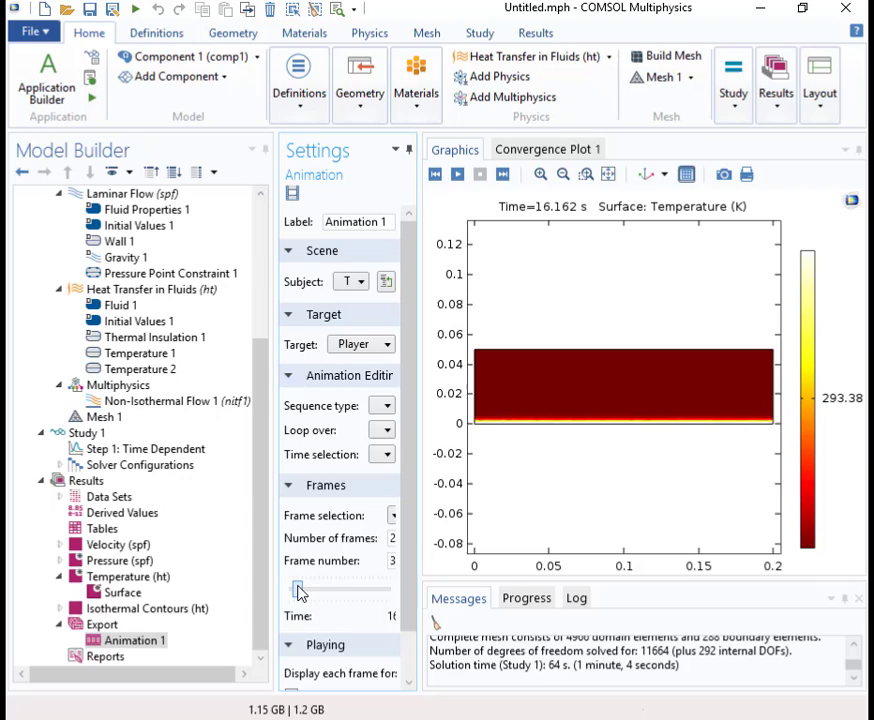
drag(302, 595, 310, 595)
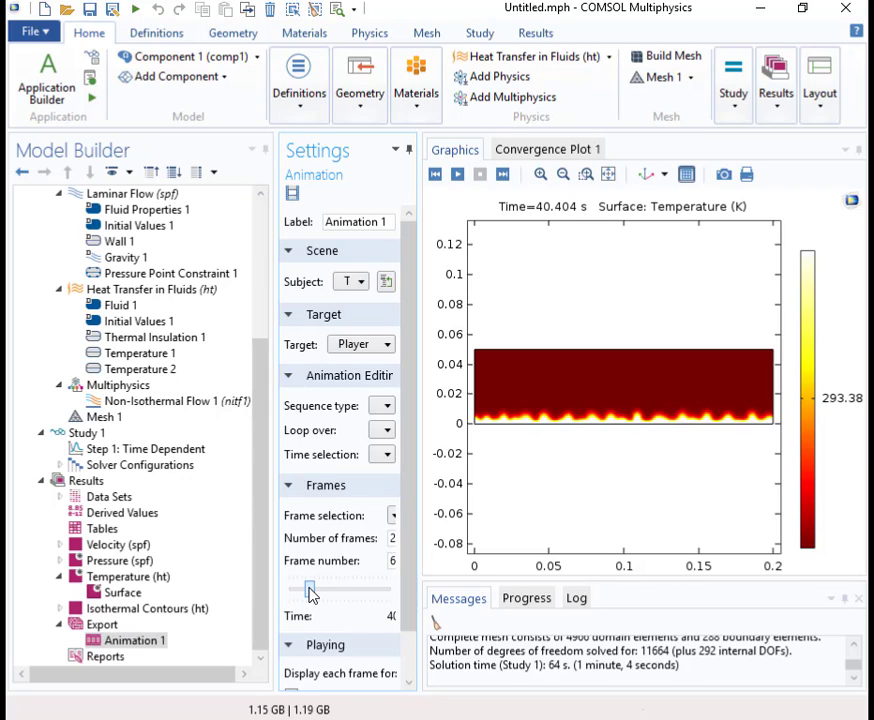
drag(310, 594, 322, 593)
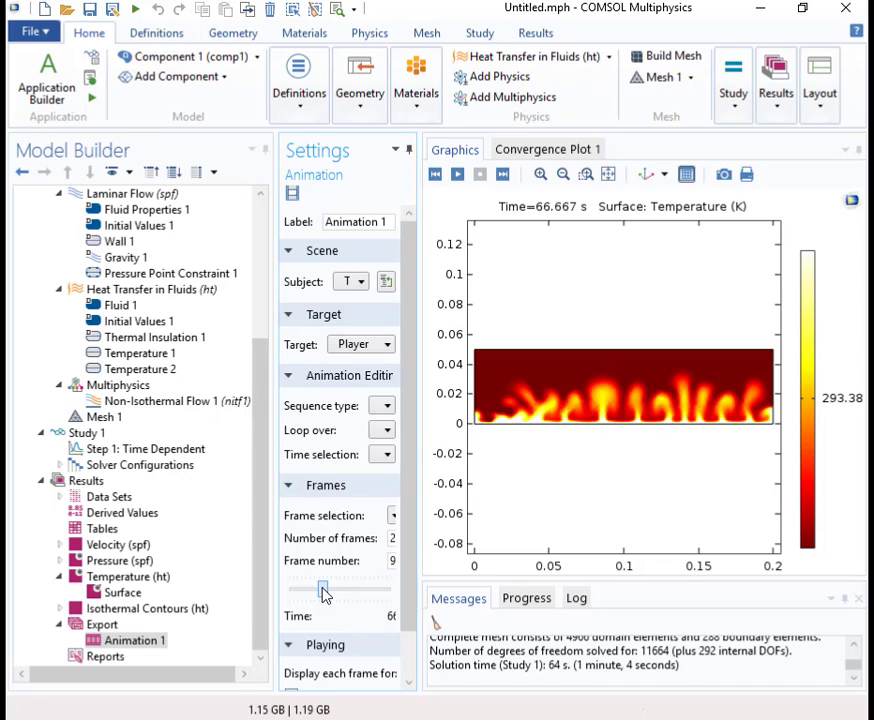
drag(322, 593, 361, 590)
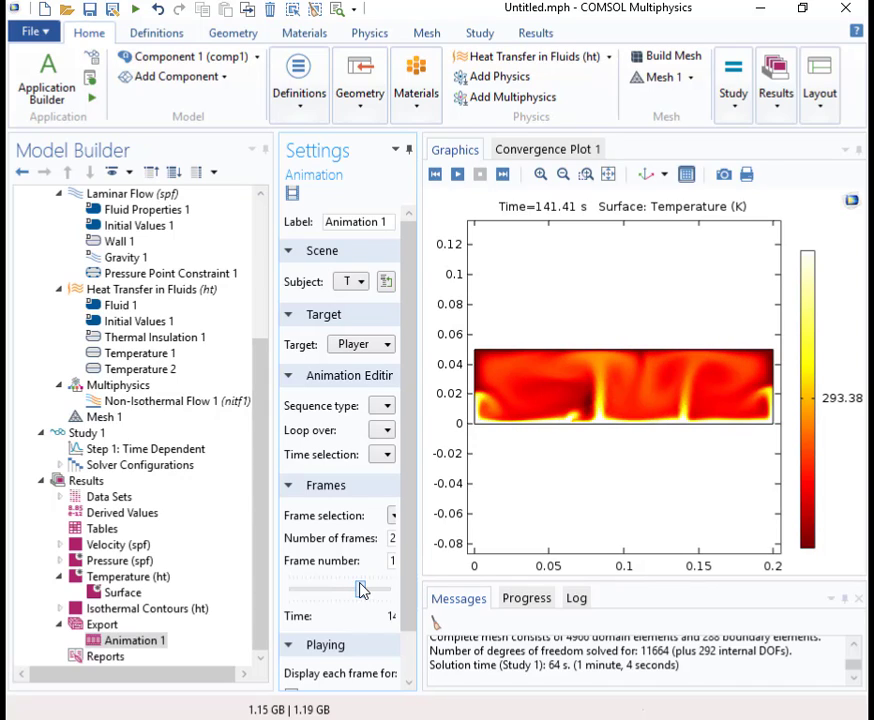